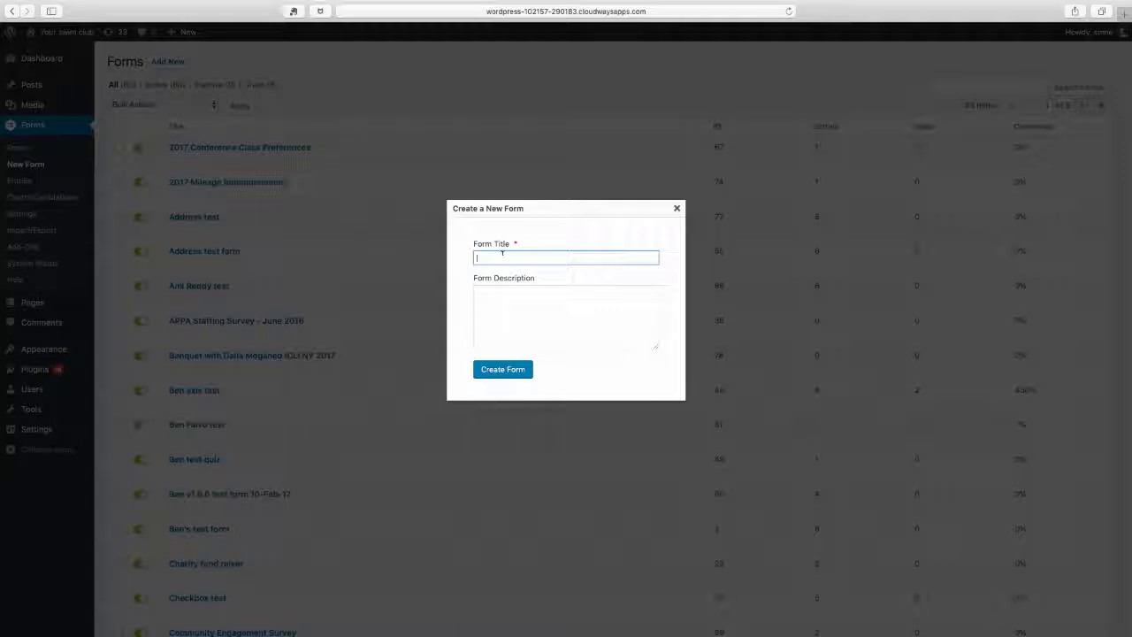
Title the new form "Bookings form" and create it
text(Bookings form)
key(Return)
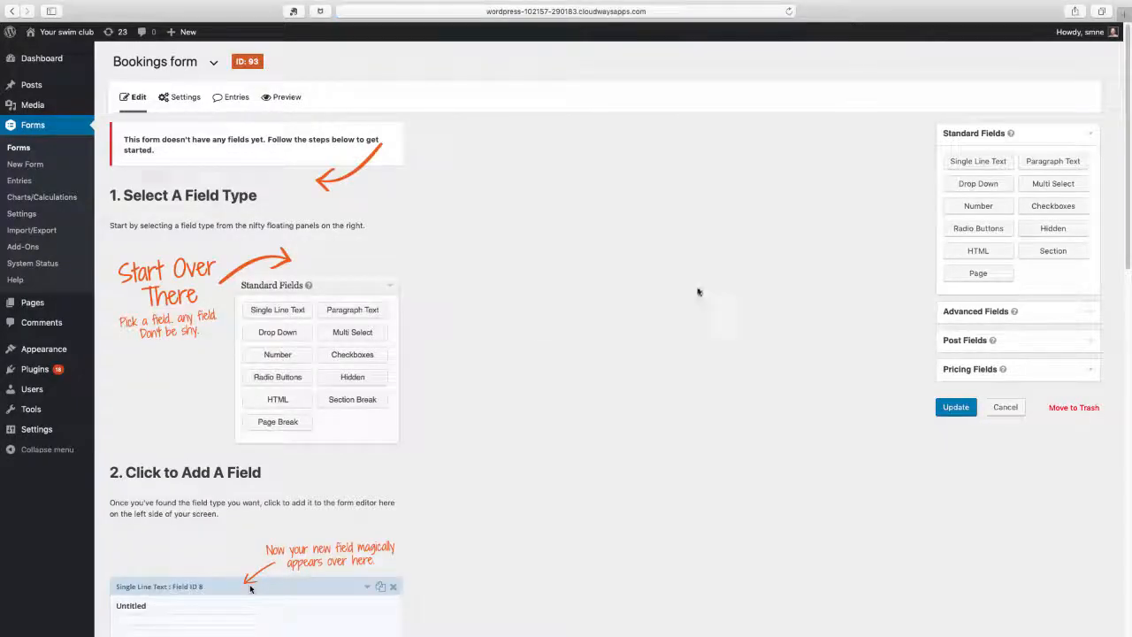
Add a Single Line Text field from the standard fields to the empty form
click(1093, 314)
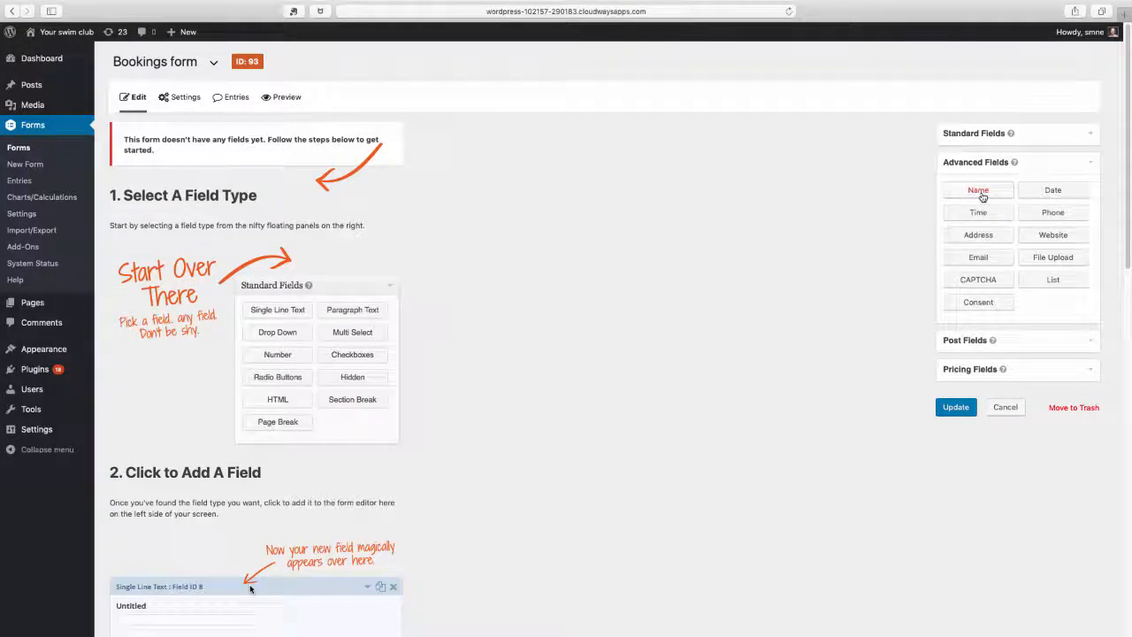
click(1093, 162)
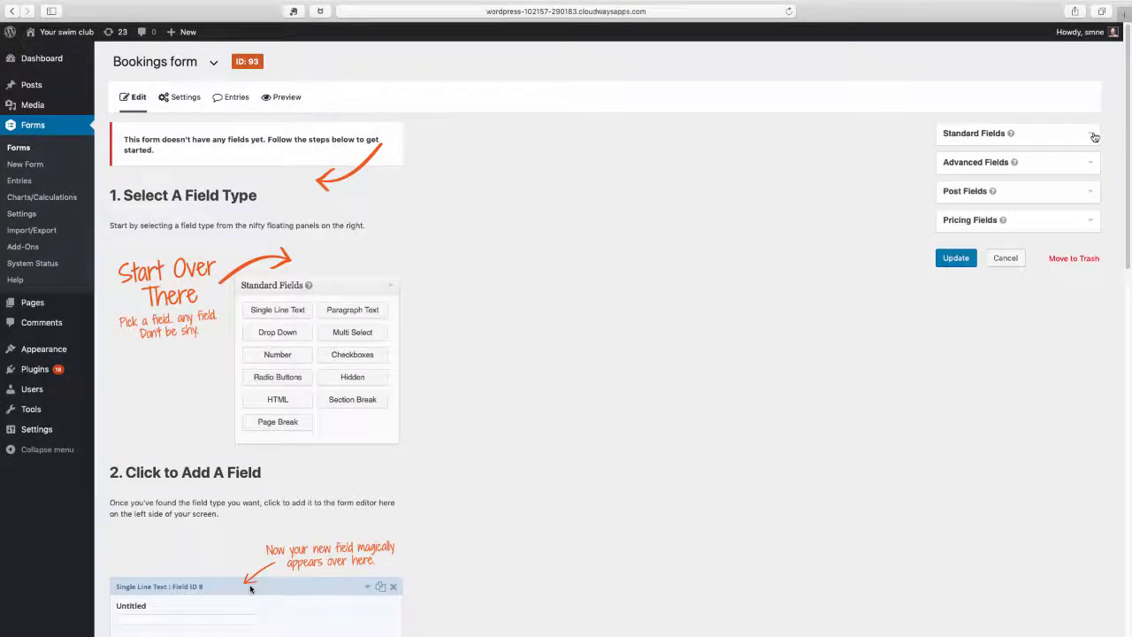
click(1094, 137)
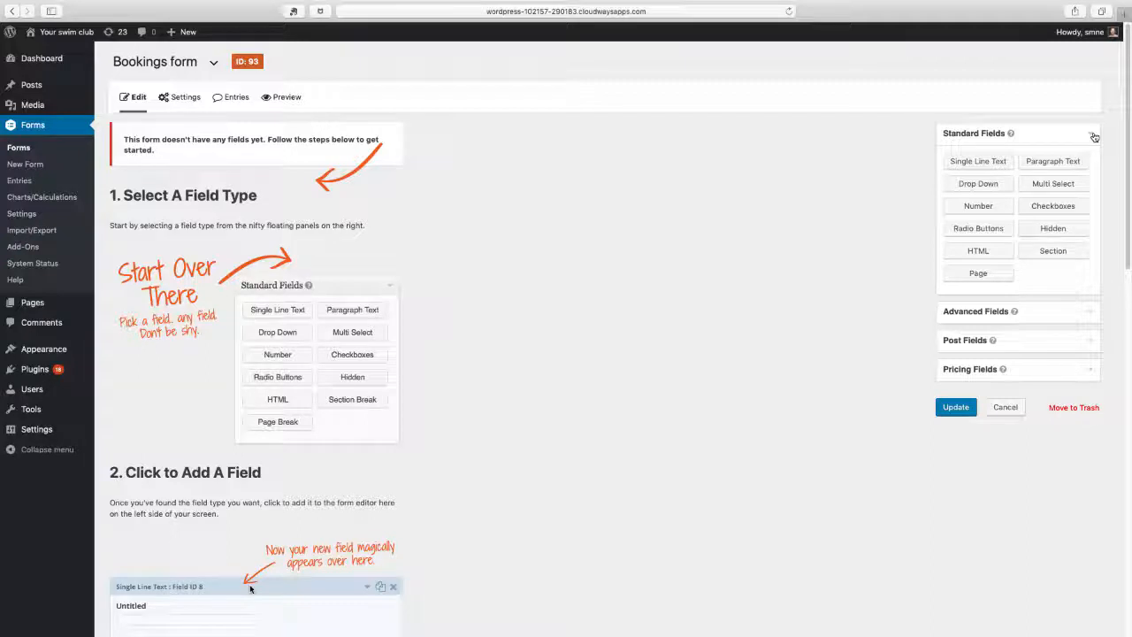
click(979, 163)
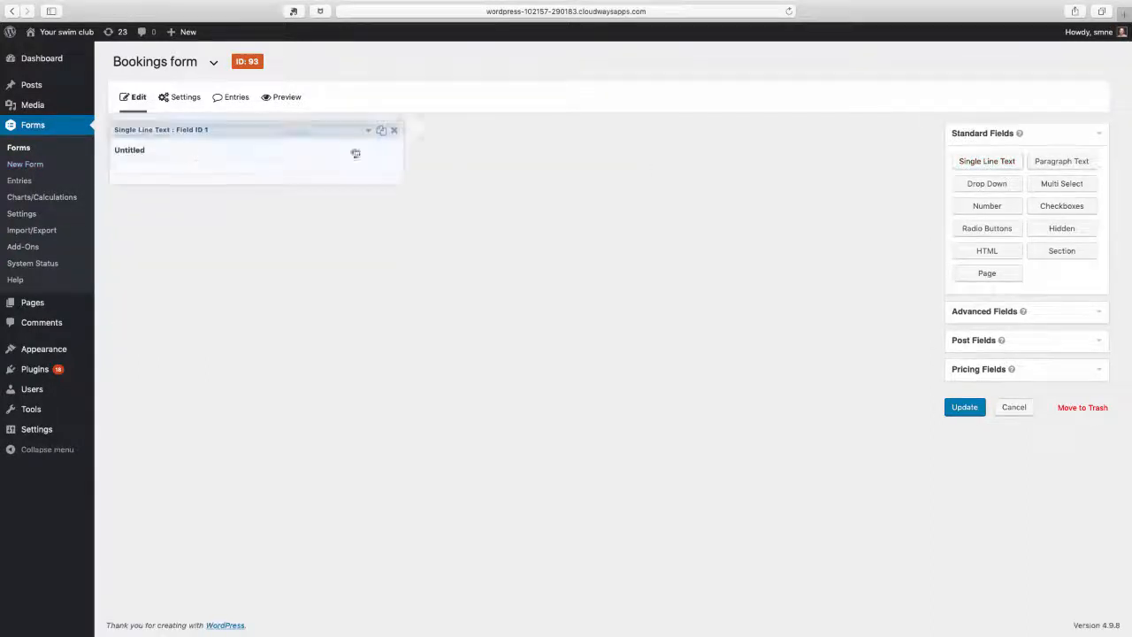
Label the single line text field "Name", make it required, and collapse its settings
click(368, 130)
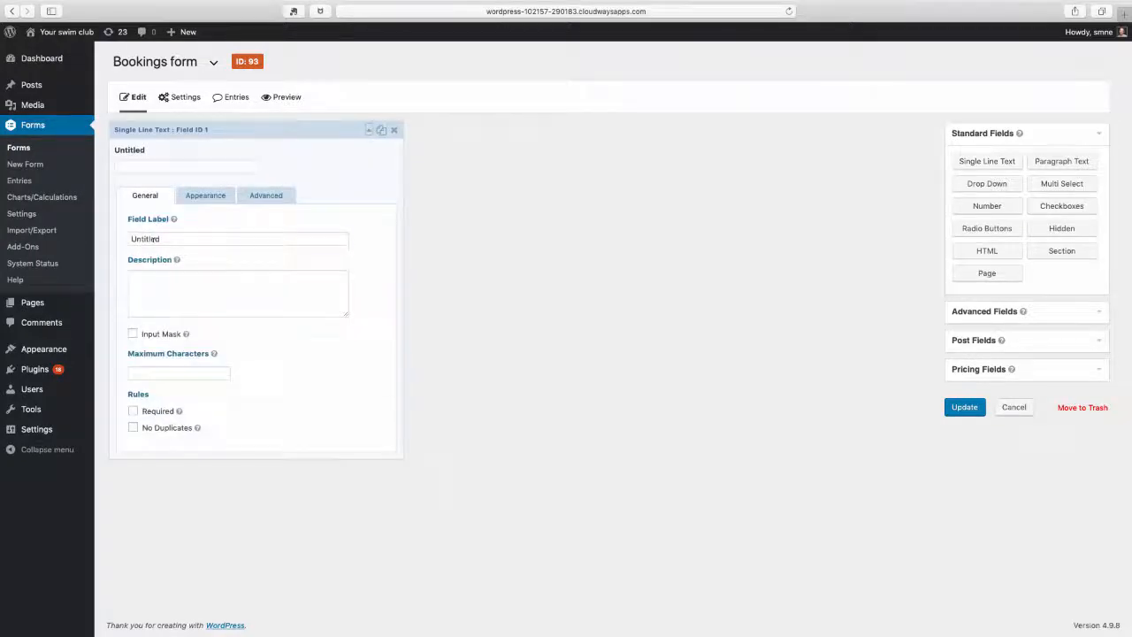
double_click(155, 238)
text(Name)
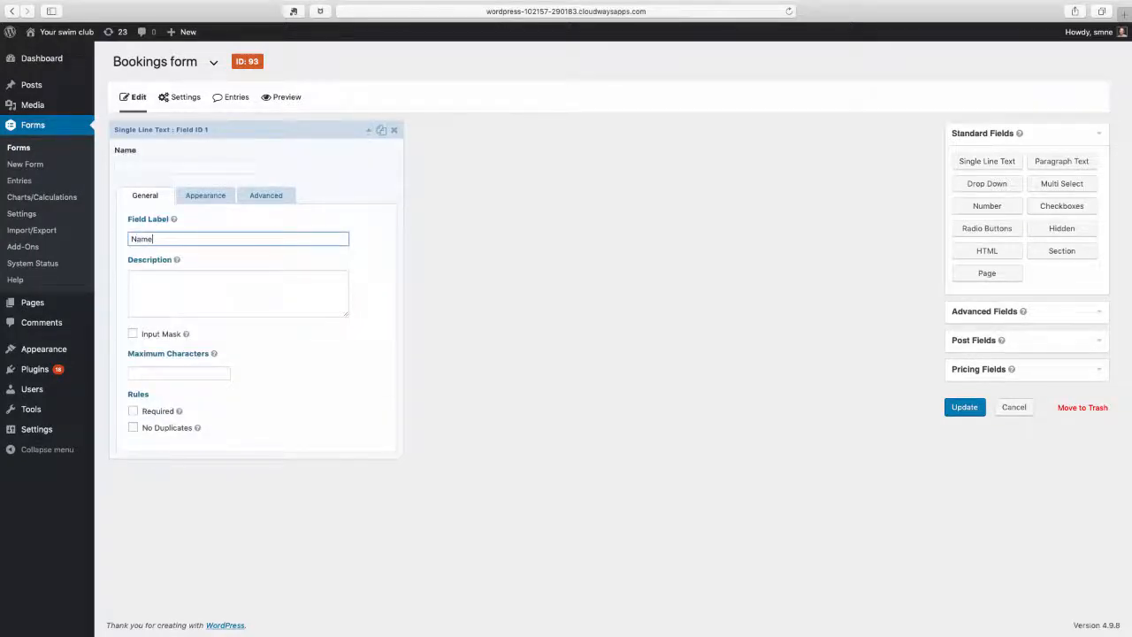
click(133, 411)
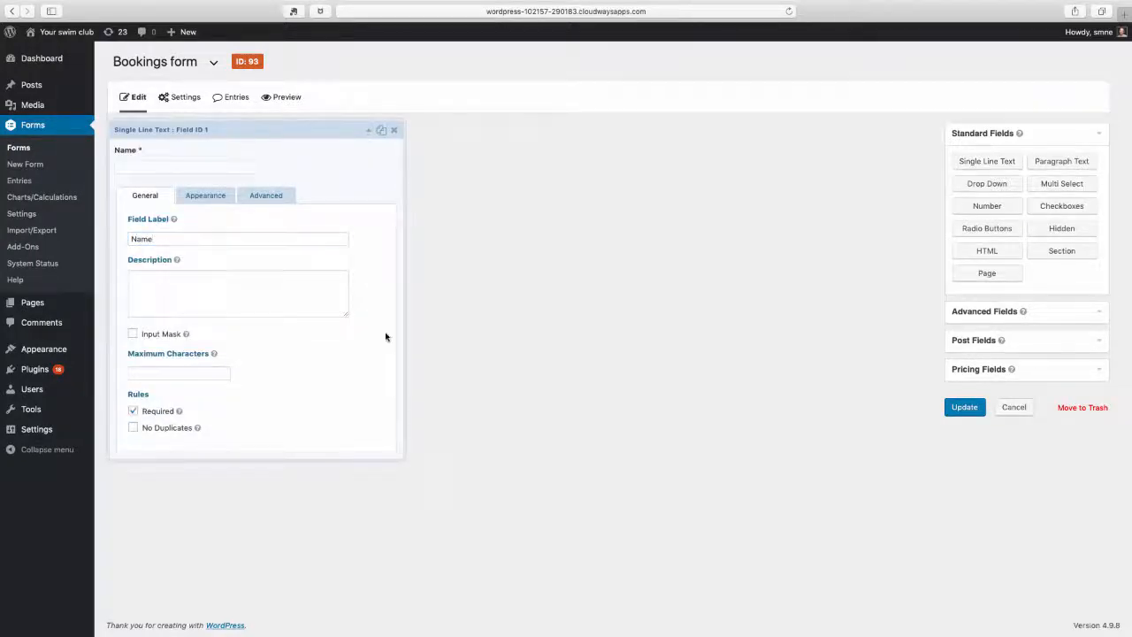
click(371, 133)
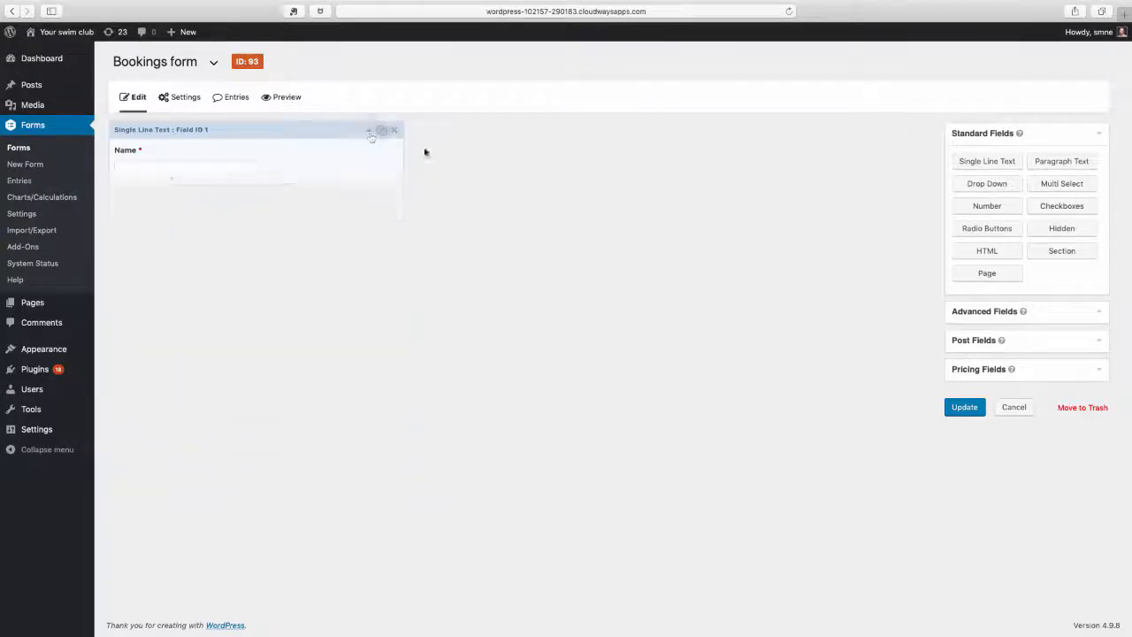
Add an Address field below the Name field and expand its settings
click(1096, 317)
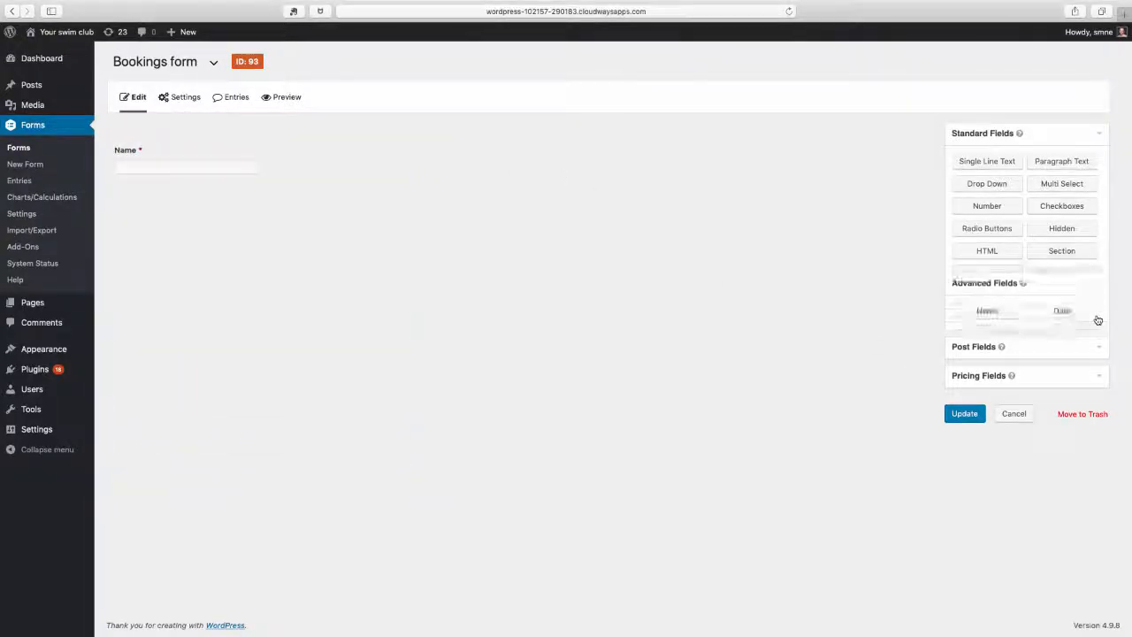
click(987, 236)
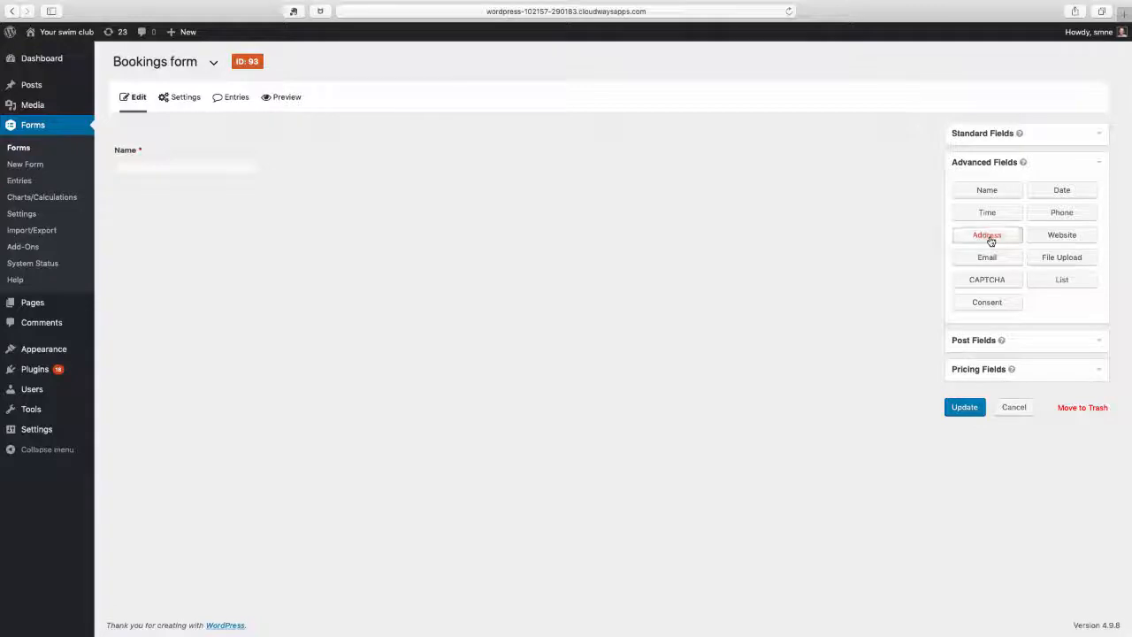
click(369, 201)
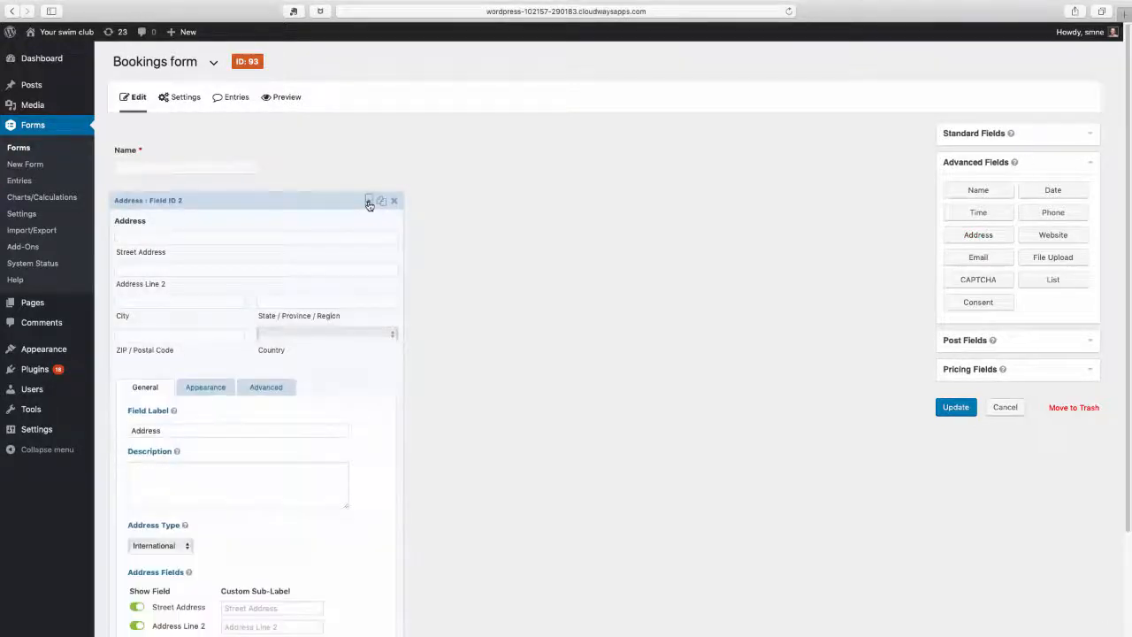
Hide the Street Address, Address Line 2, City, ZIP / Postal Code and Country parts of the Address field
drag(1129, 353, 1130, 471)
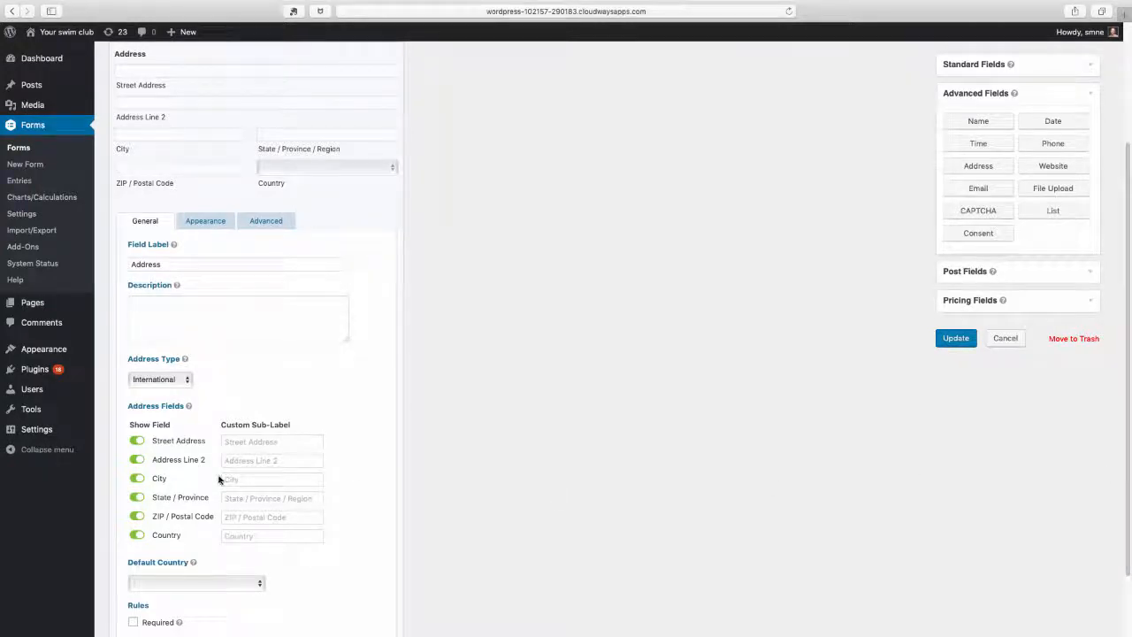
click(136, 441)
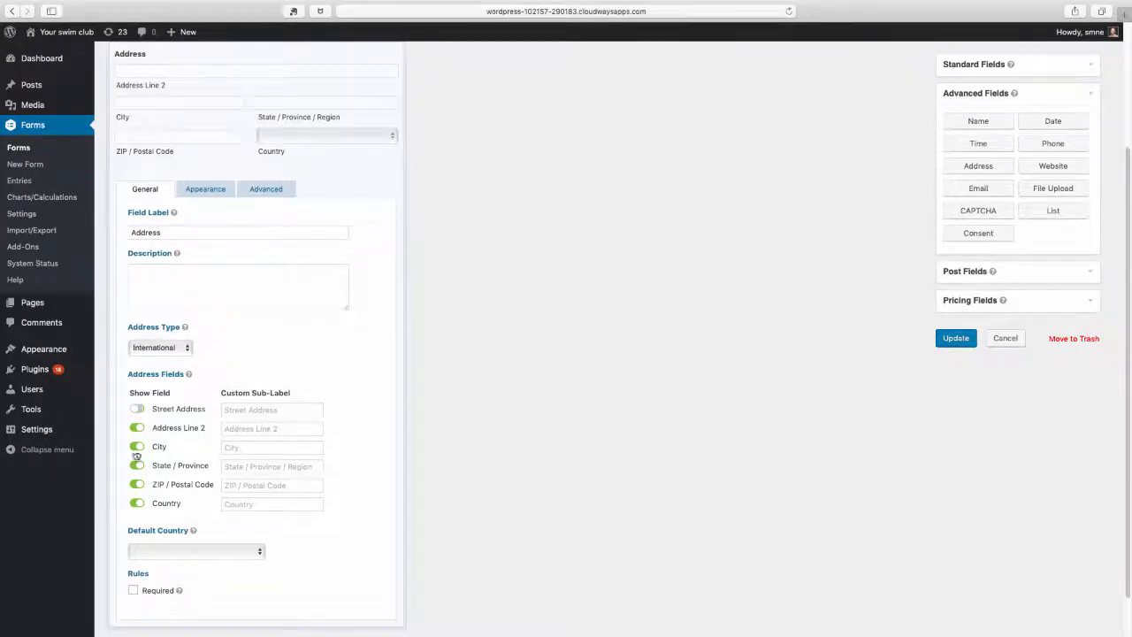
click(135, 430)
click(136, 415)
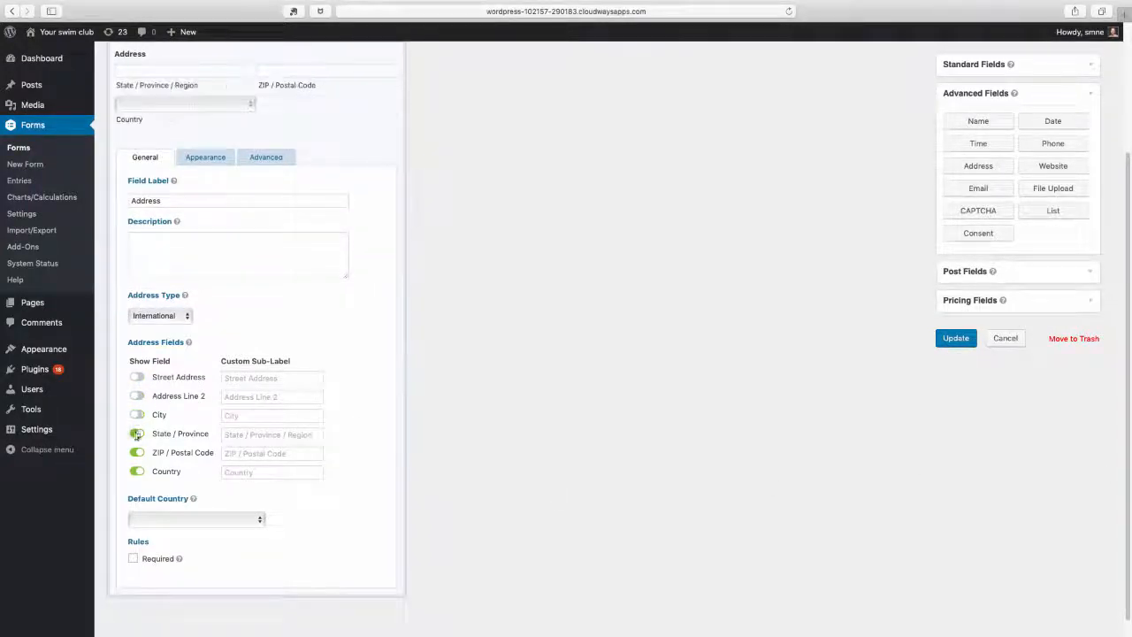
click(137, 453)
click(137, 472)
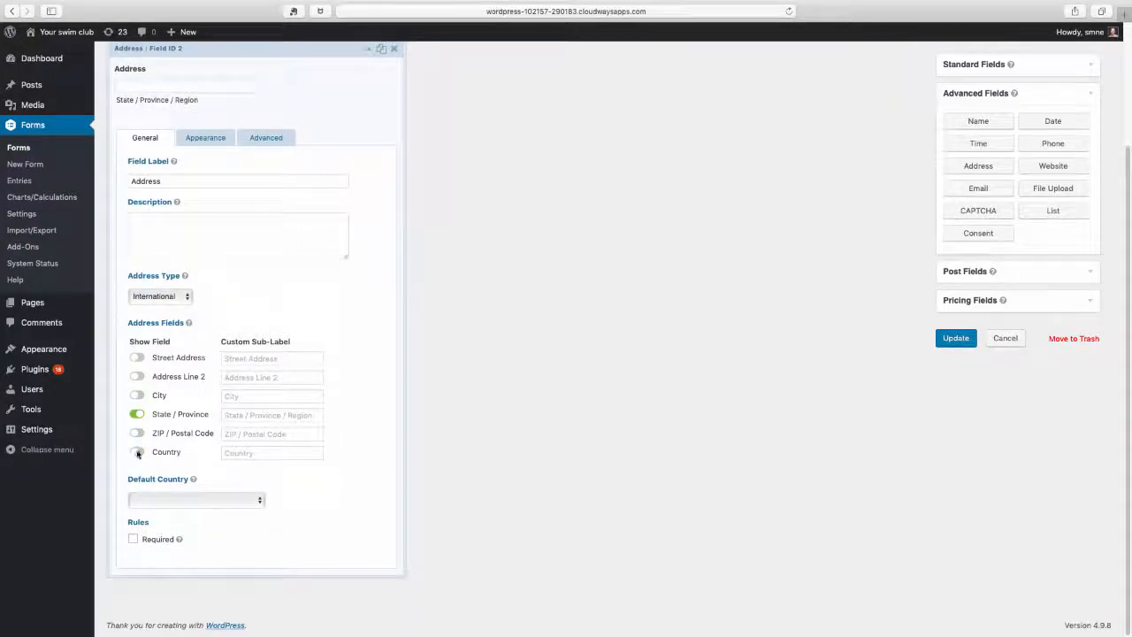
Set the address type to United States, make the Address field required, and collapse its settings
click(181, 296)
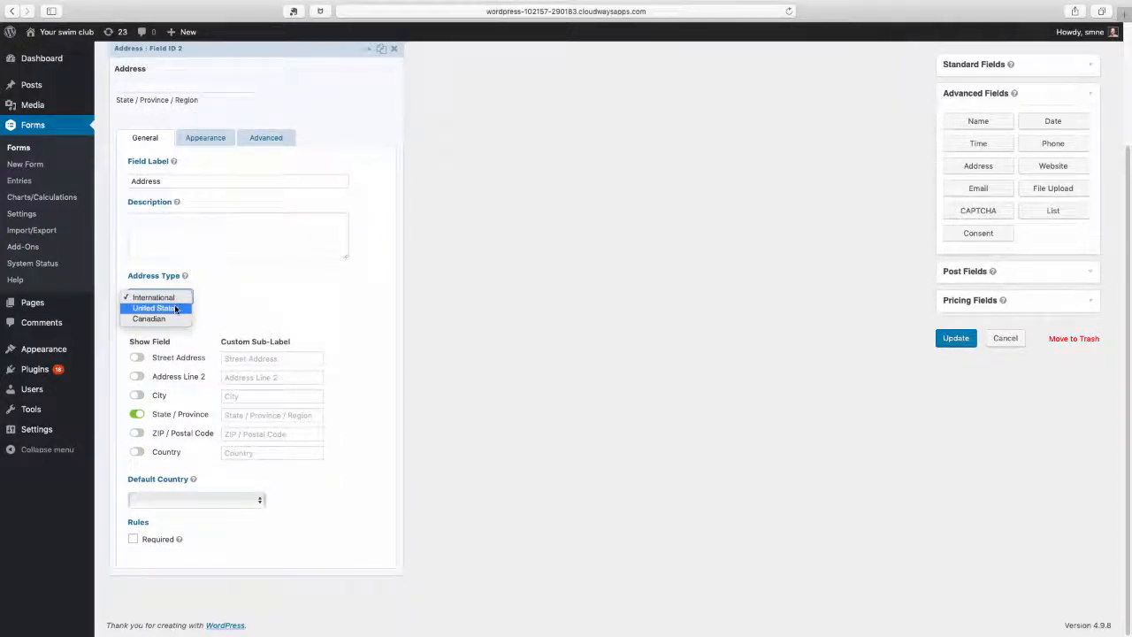
click(175, 307)
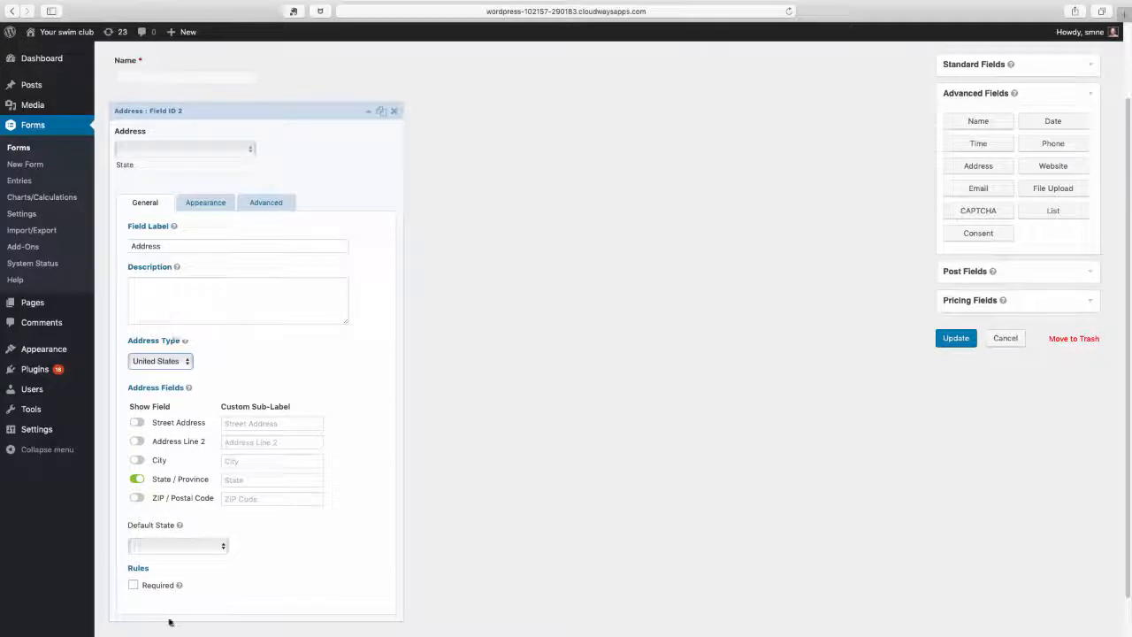
click(135, 586)
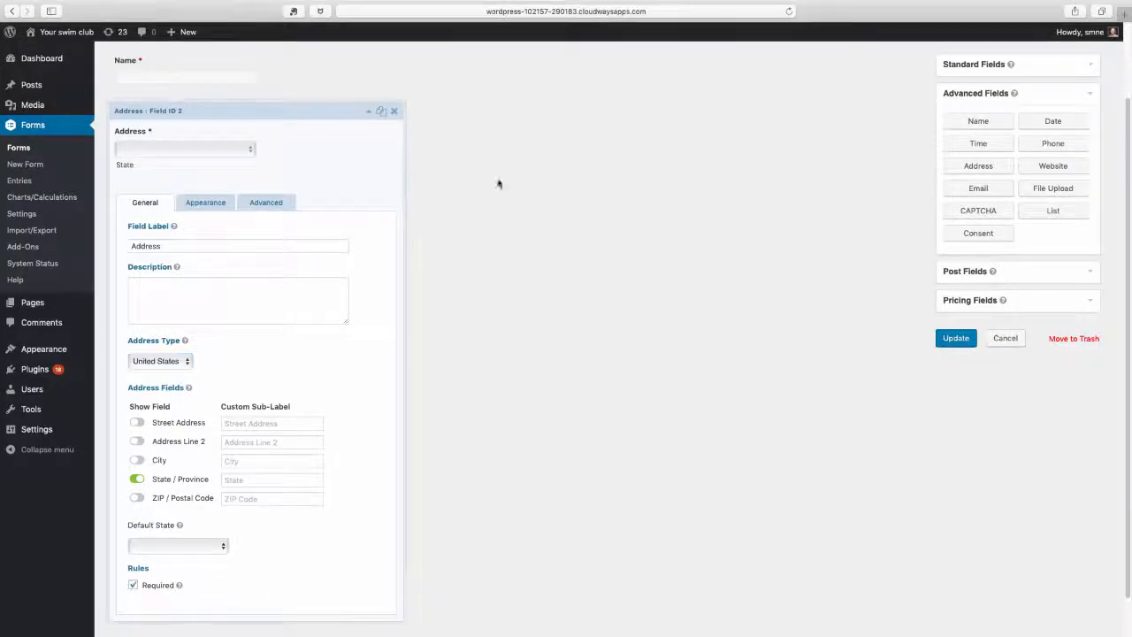
click(368, 113)
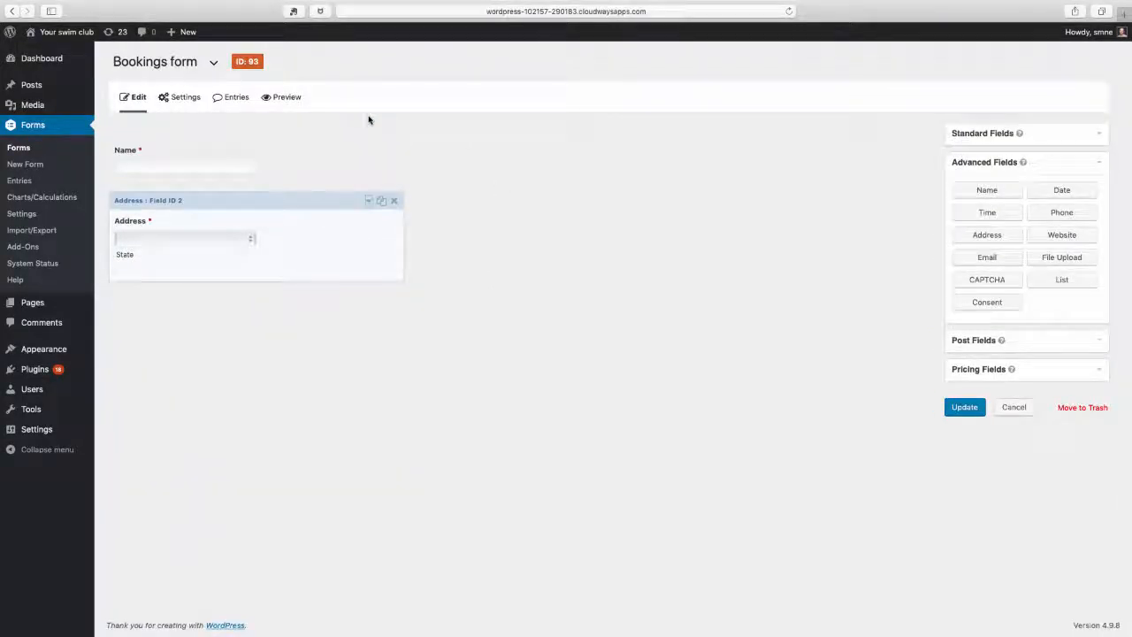
Add a Product pricing field below the Address field and expand its settings
click(1100, 162)
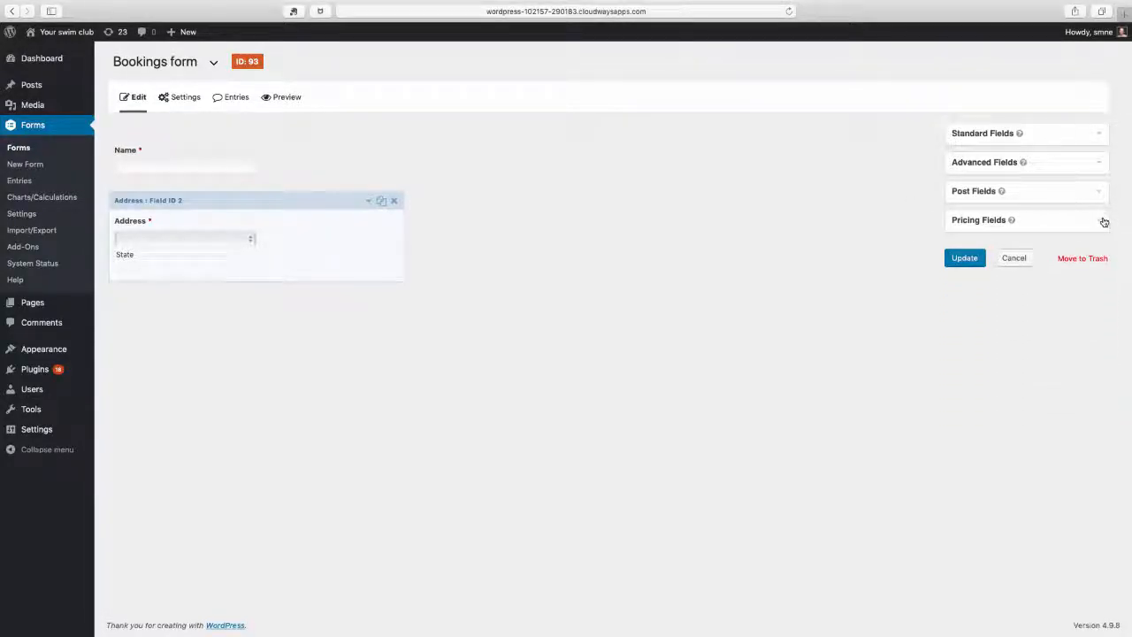
click(1104, 222)
click(989, 247)
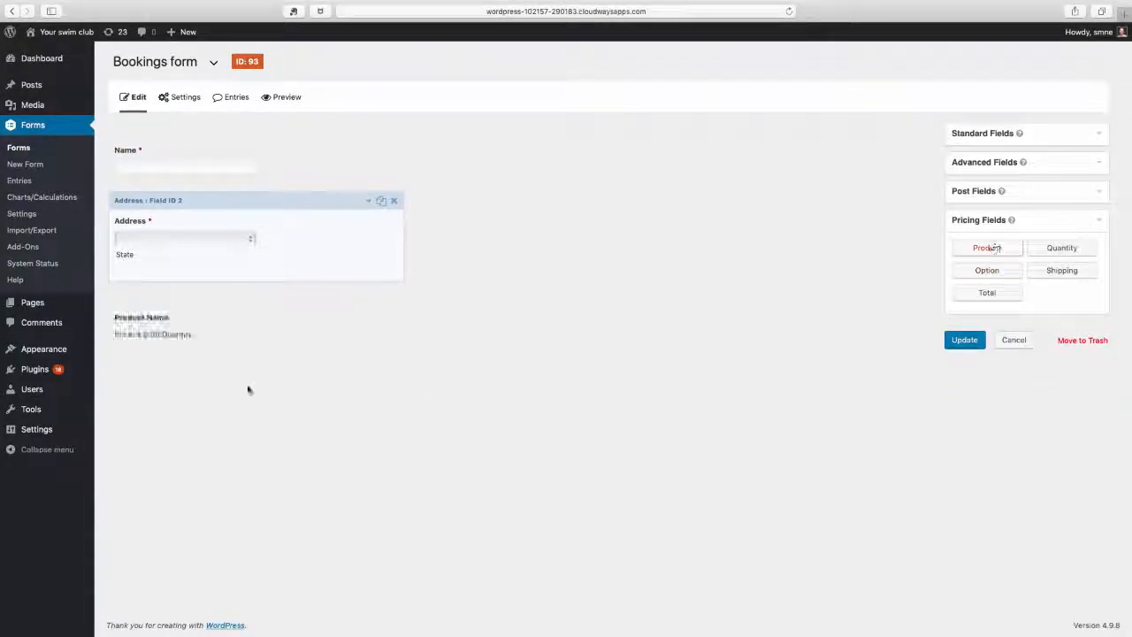
click(369, 299)
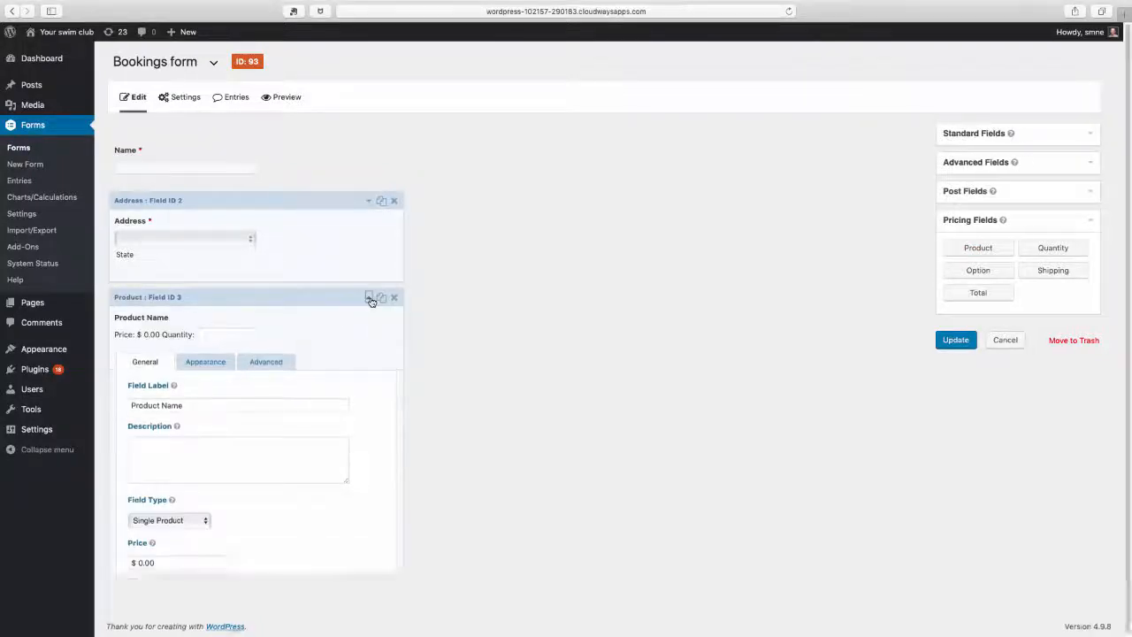
Set the Product field's type to Radio Buttons and make the field required
scroll(1119, 484, down, 2)
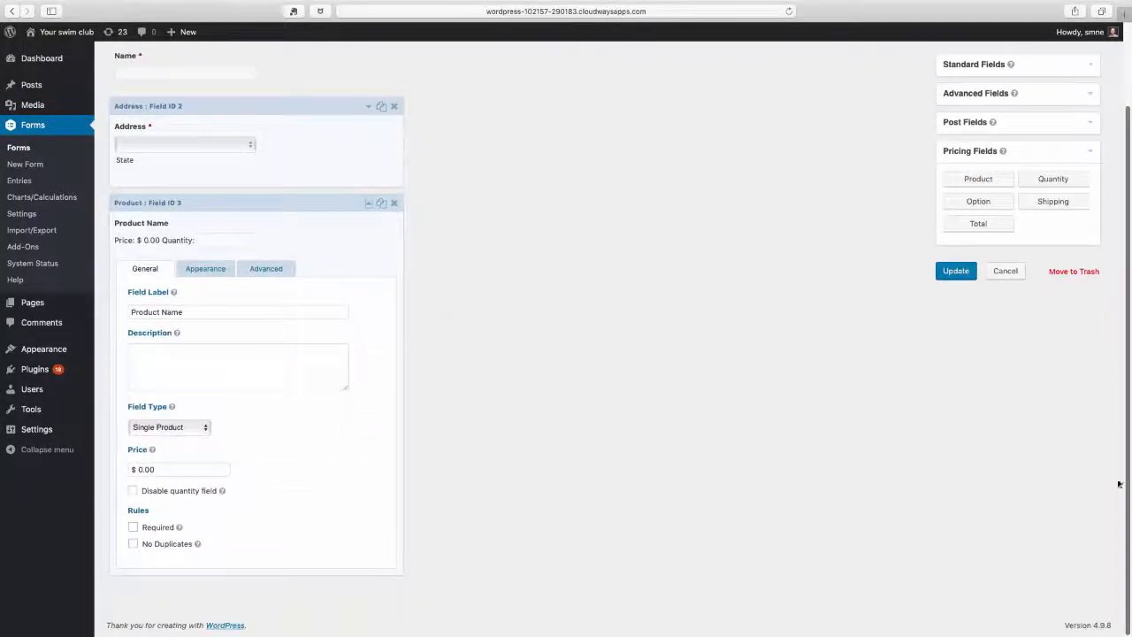
click(167, 429)
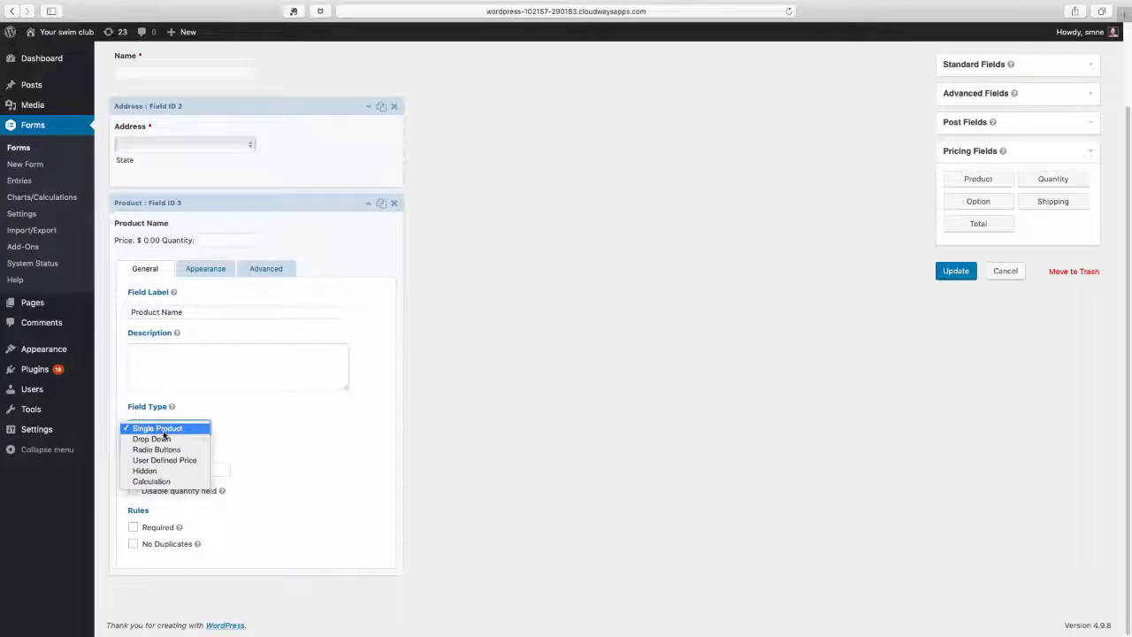
click(164, 450)
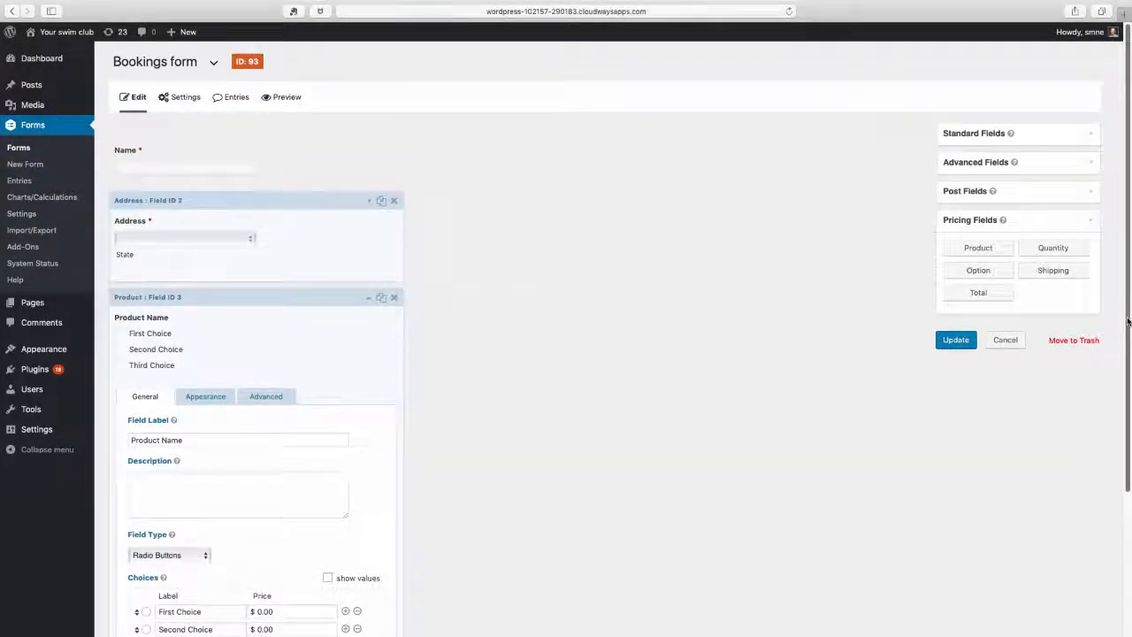
scroll(274, 544, down, 3)
click(133, 550)
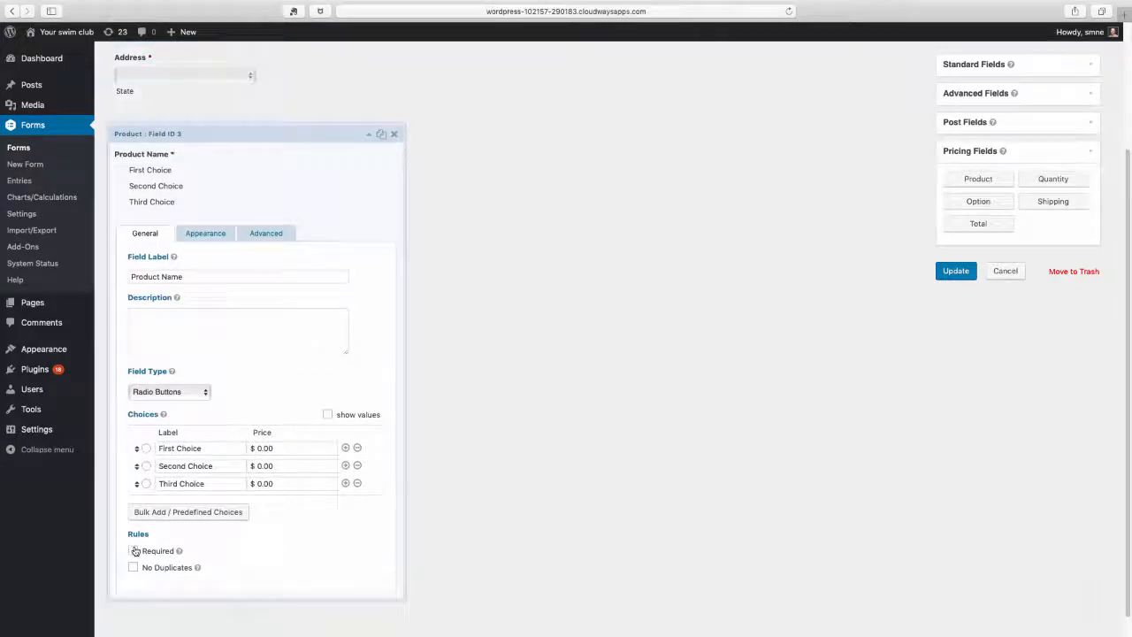
Label the first product choice "Dinosaur ride" and set its price to $10.00
click(179, 449)
triple_click(179, 449)
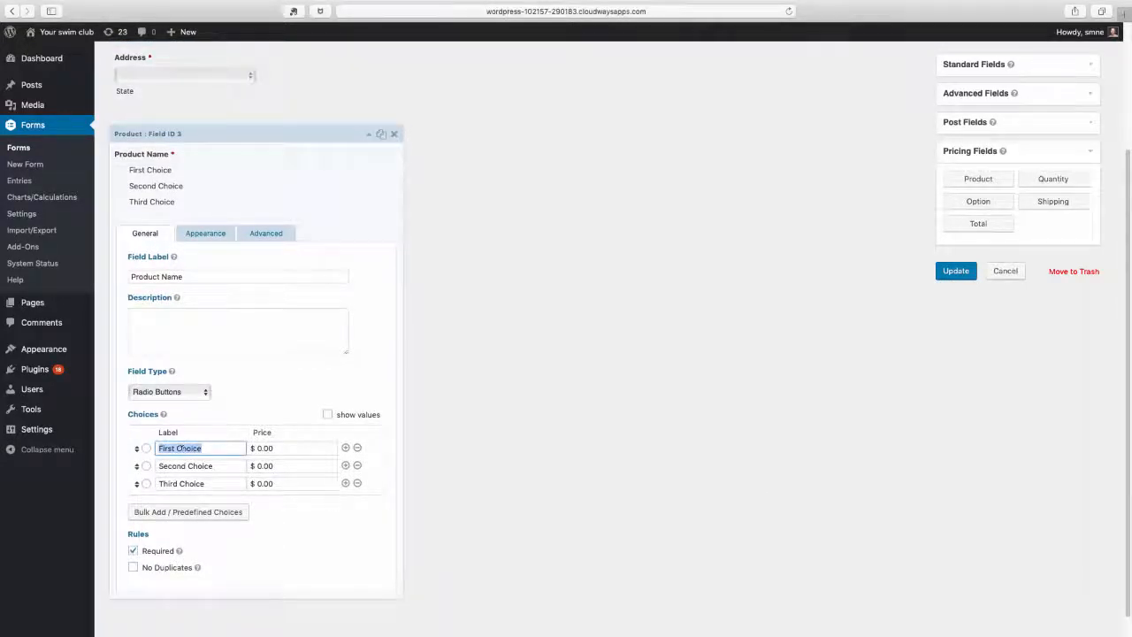
text(Dinosaur ride)
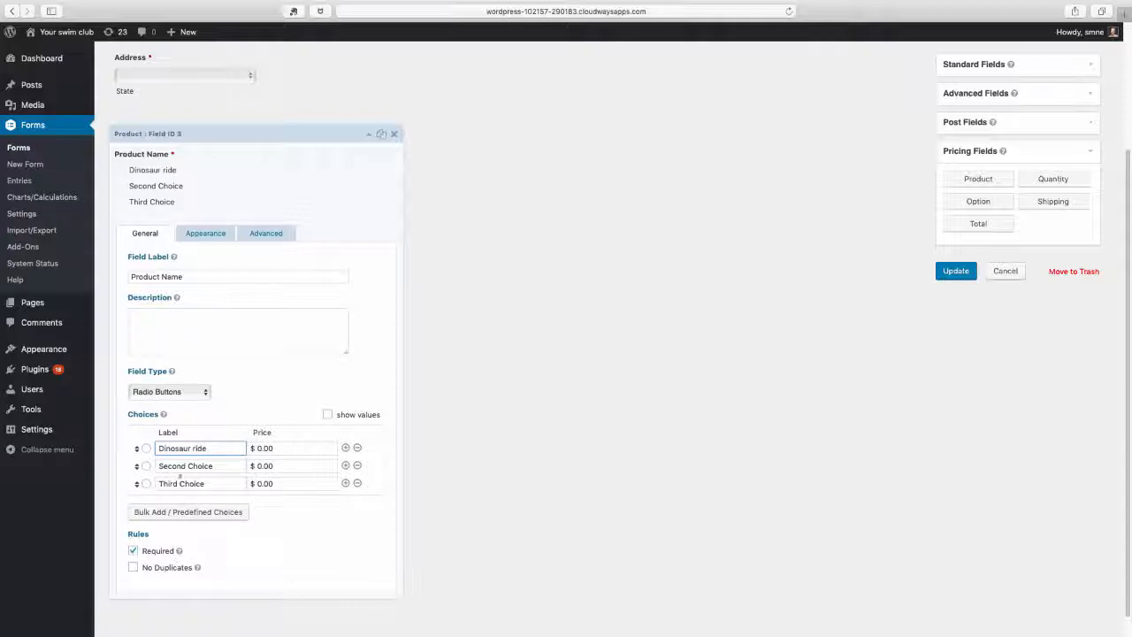
click(257, 449)
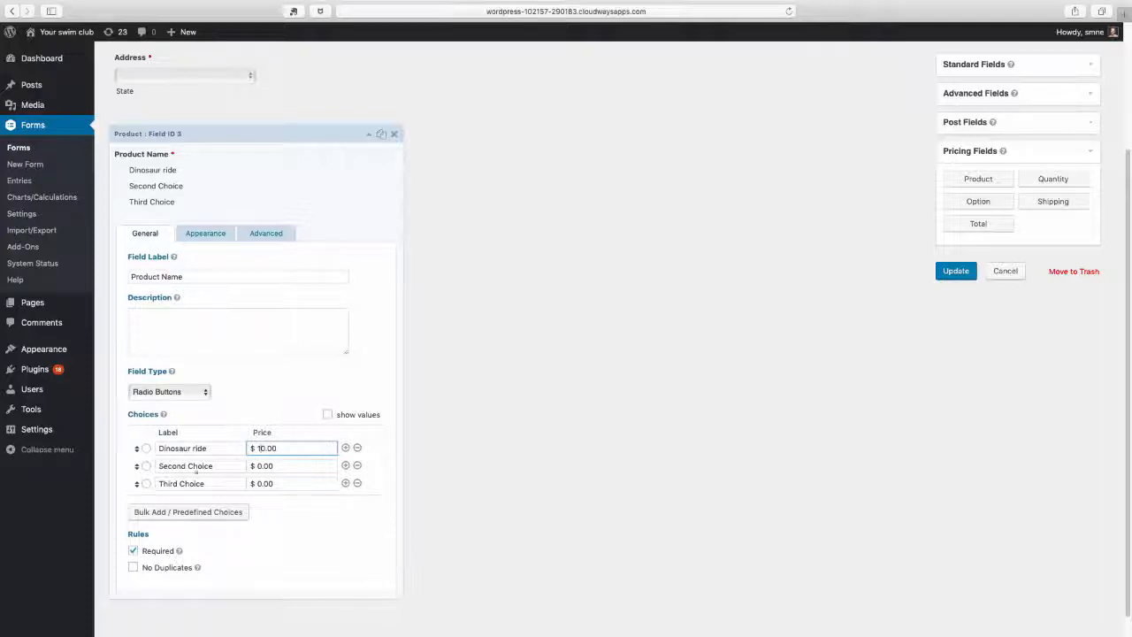
Label the second product choice "Leopard spotting" and set its price to $20.00
triple_click(188, 466)
text(L)
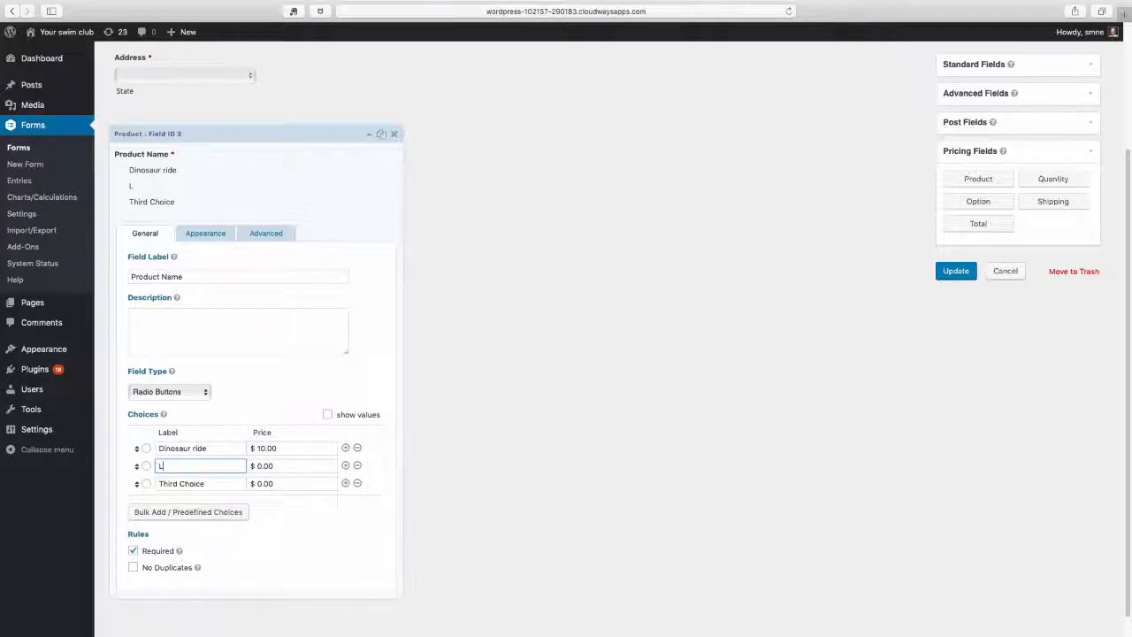
text(eopard spotting)
click(256, 466)
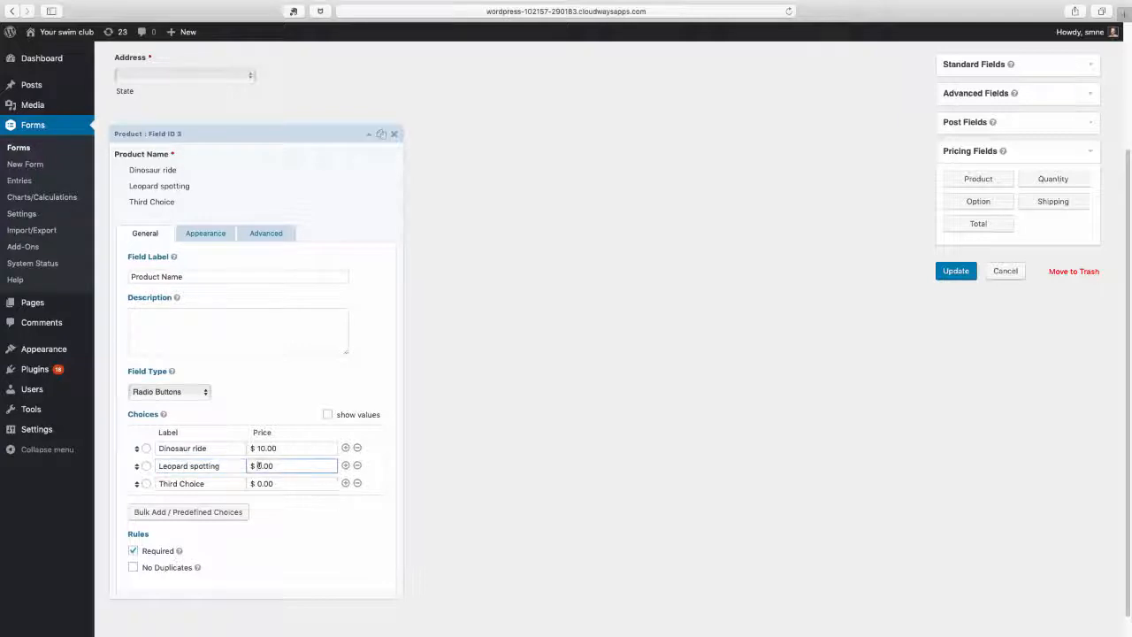
text(2)
Label the third product choice "15th century etchings" and set its price to $18.50
triple_click(186, 483)
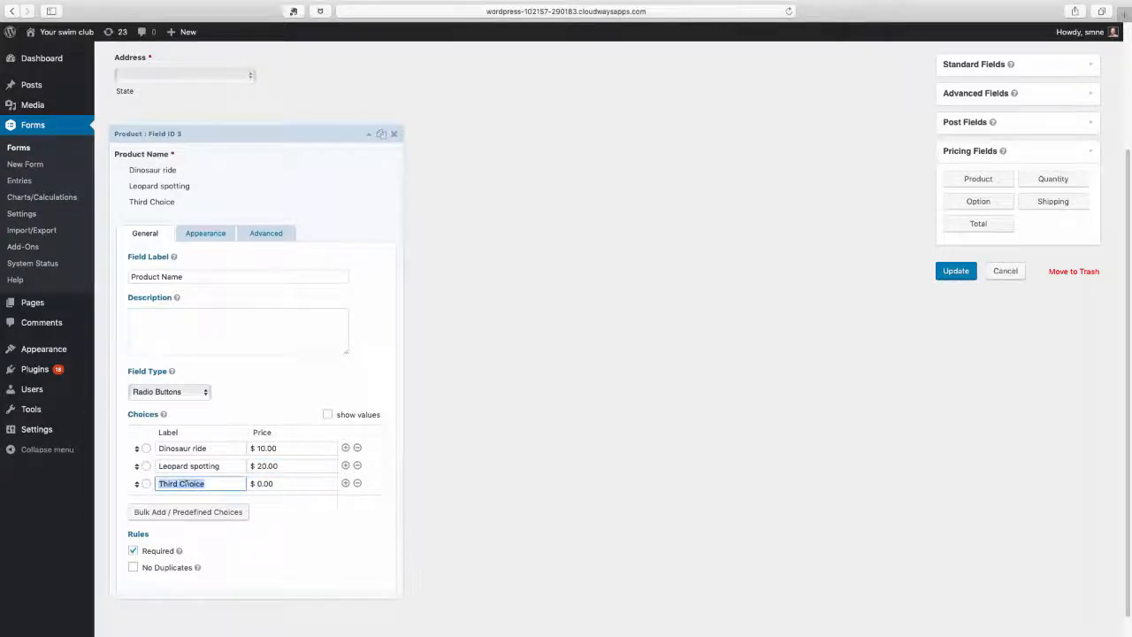
text(15th centu)
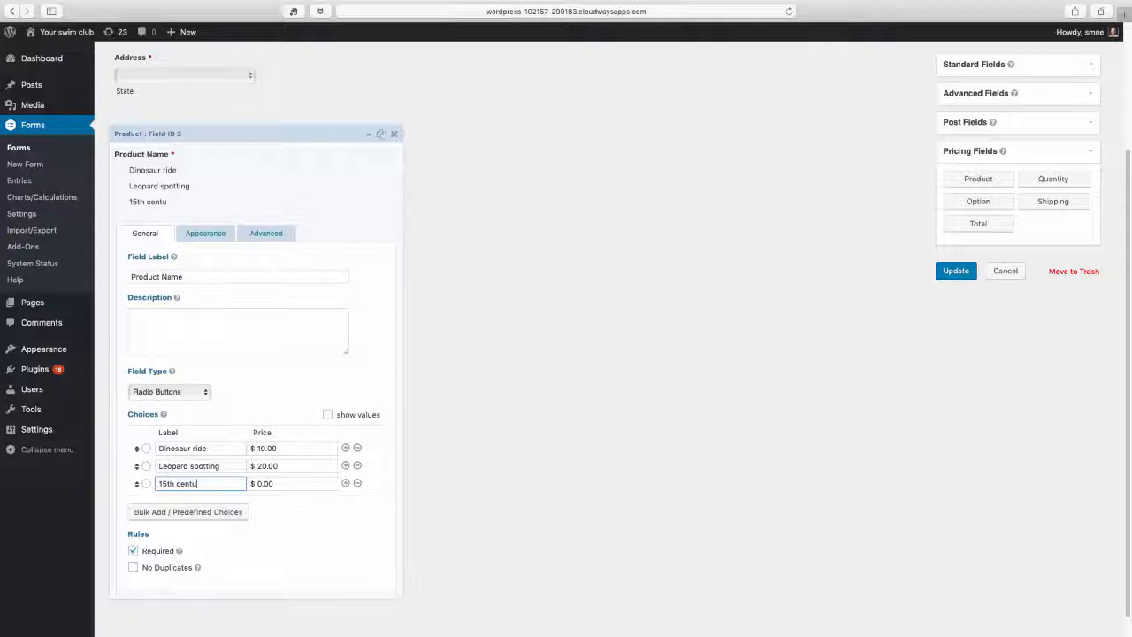
text(ry etchings)
double_click(260, 482)
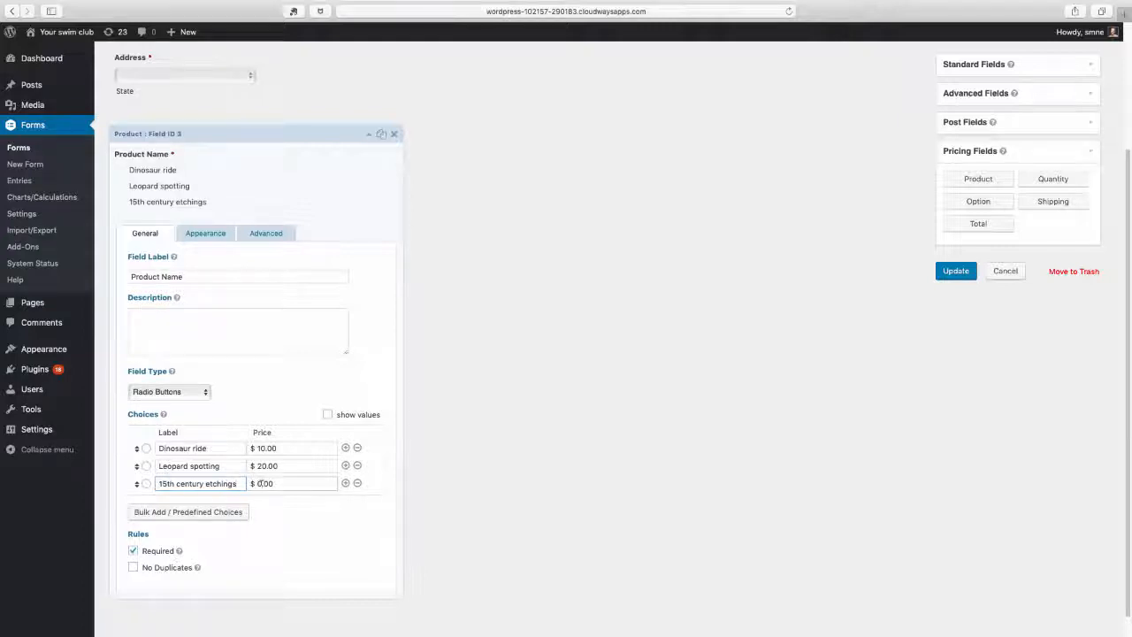
text(18.5)
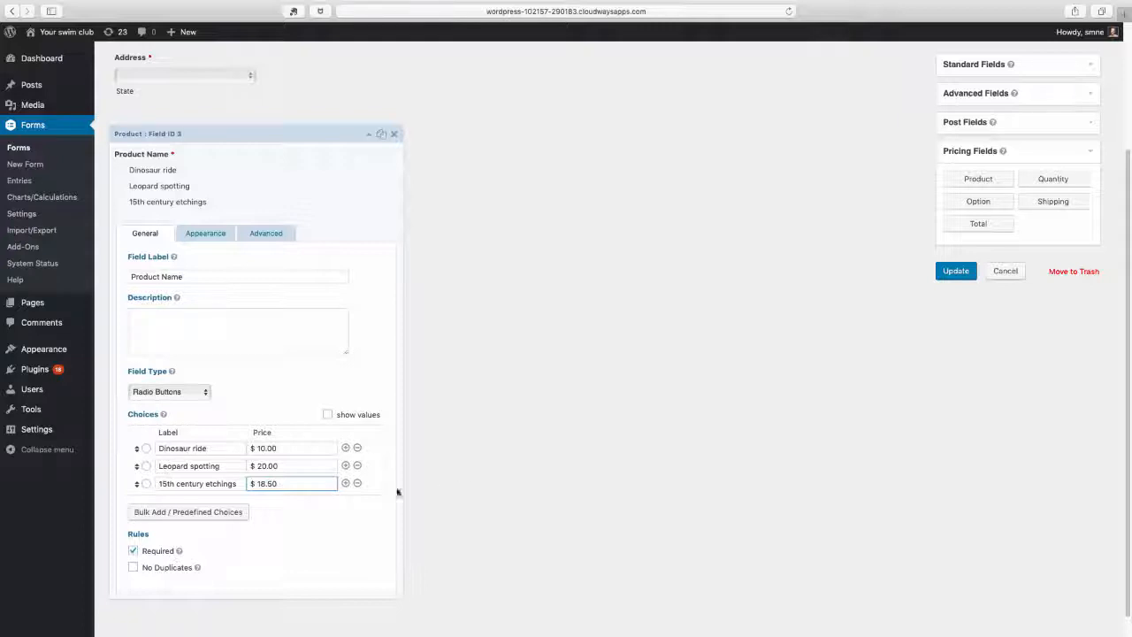
Add a fourth product choice labelled "Bolivian poetry" priced at $5, and collapse the Product field's settings
click(345, 483)
click(190, 513)
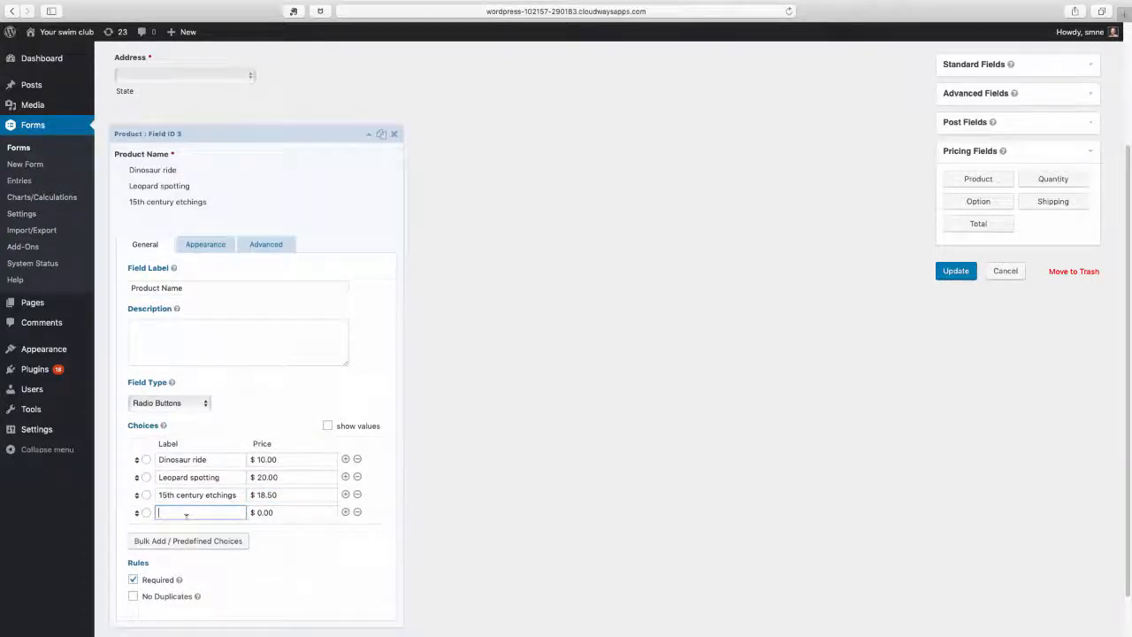
text(Bolivian poetry)
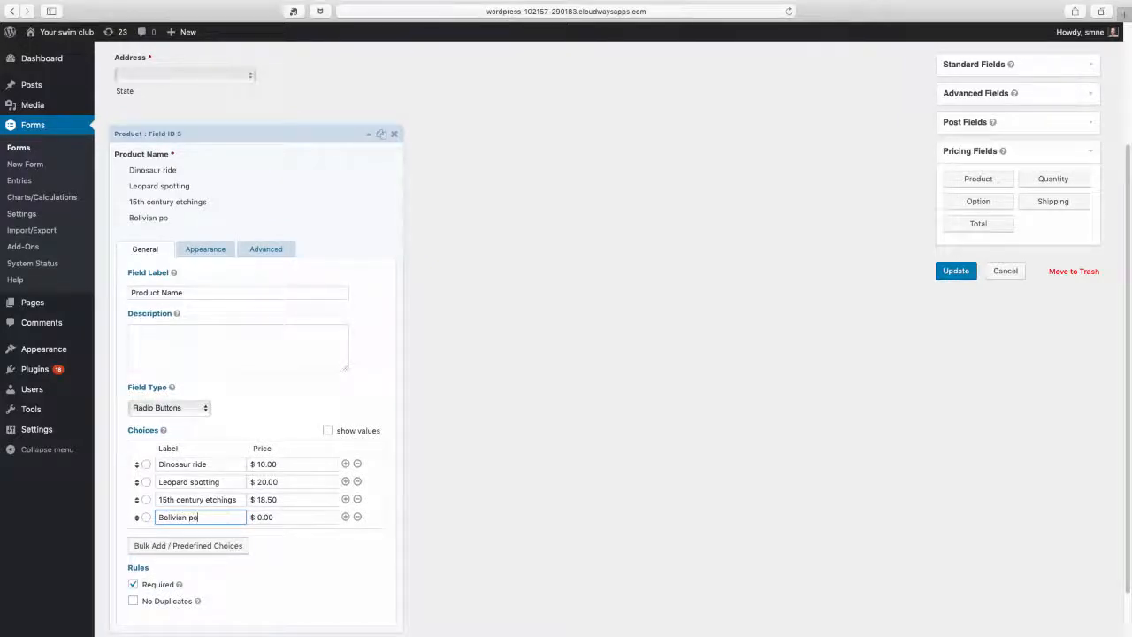
click(259, 517)
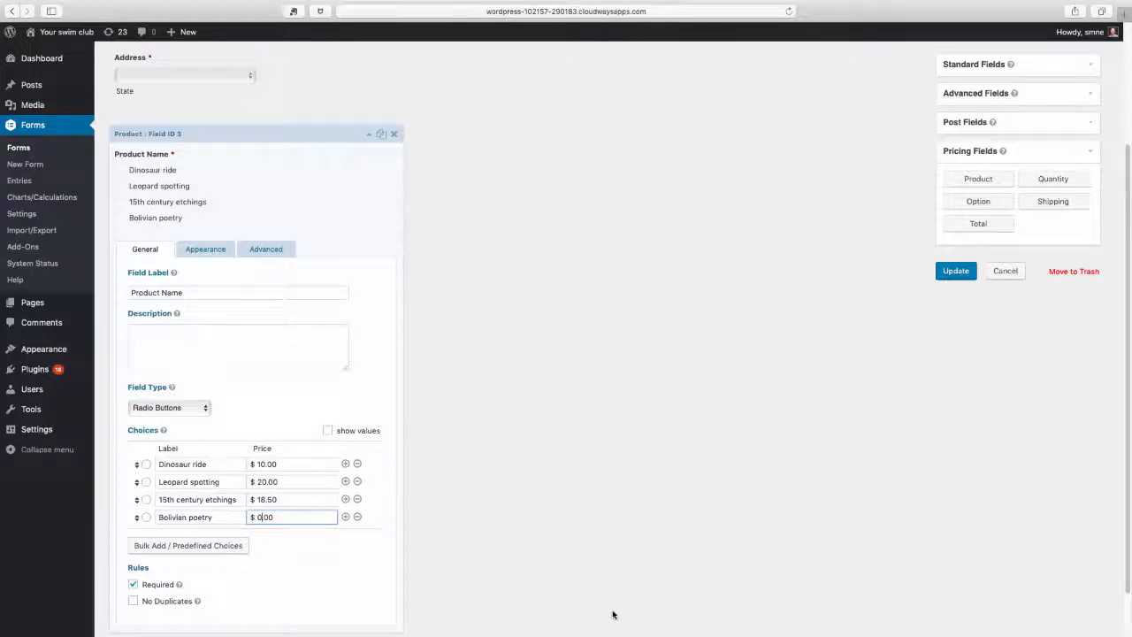
key(BackSpace)
text(5)
click(369, 133)
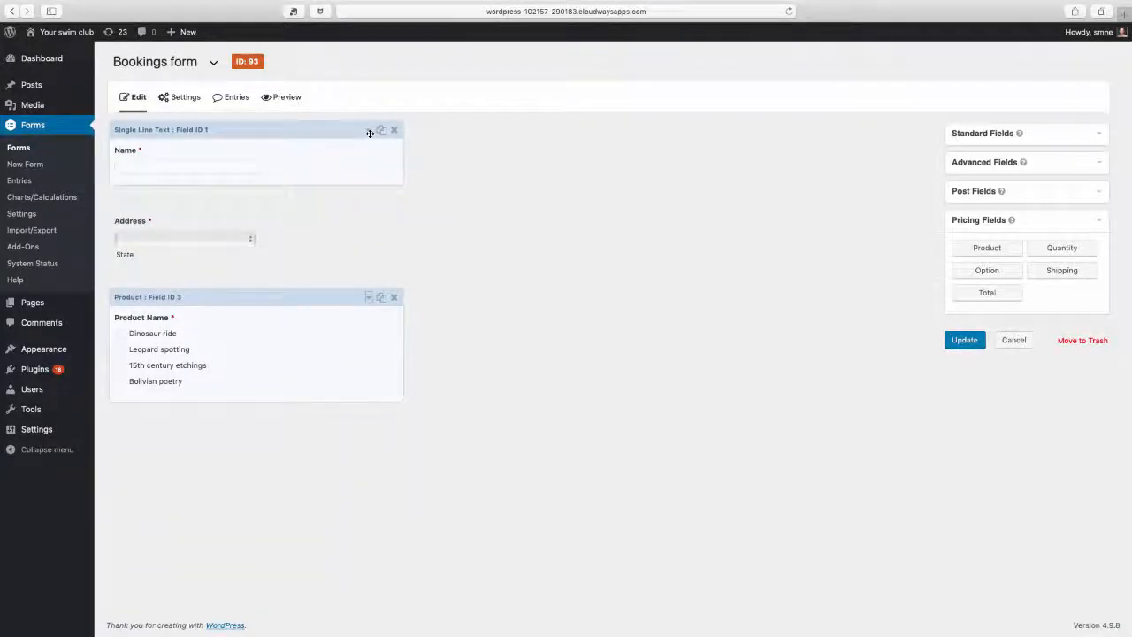
Add a standard Checkboxes field below the Product field and expand its settings
click(1034, 167)
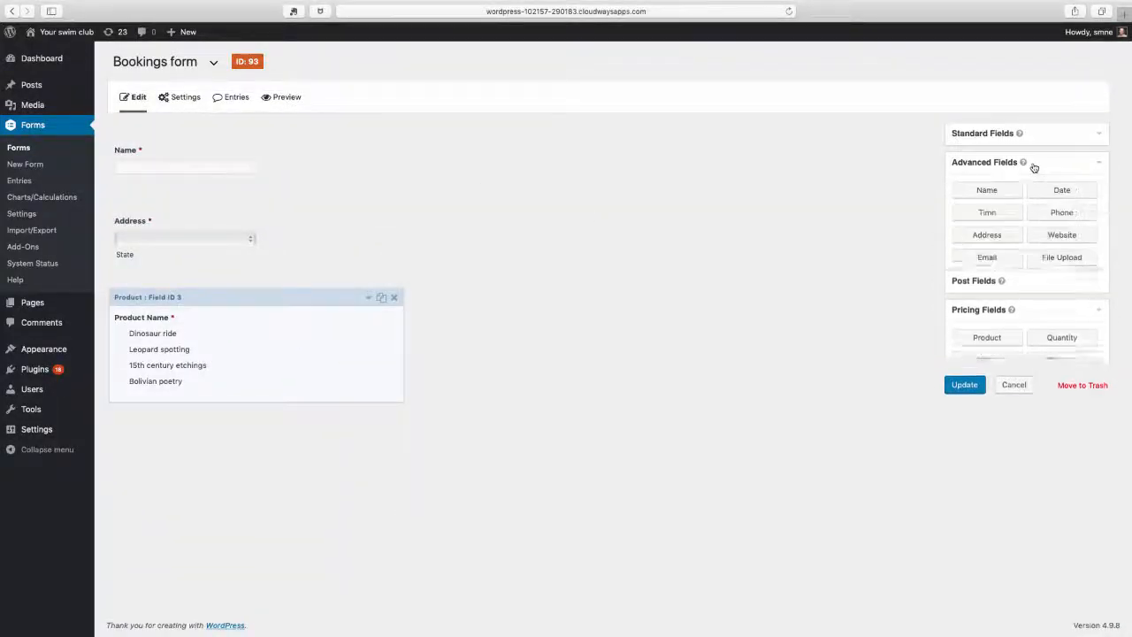
click(1029, 133)
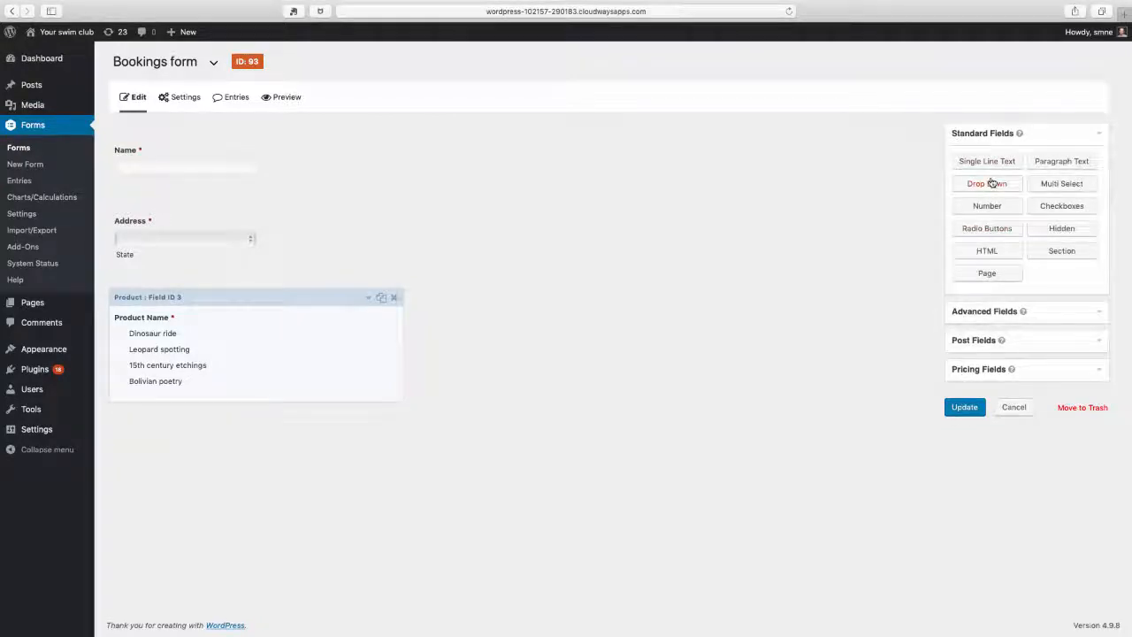
click(1058, 213)
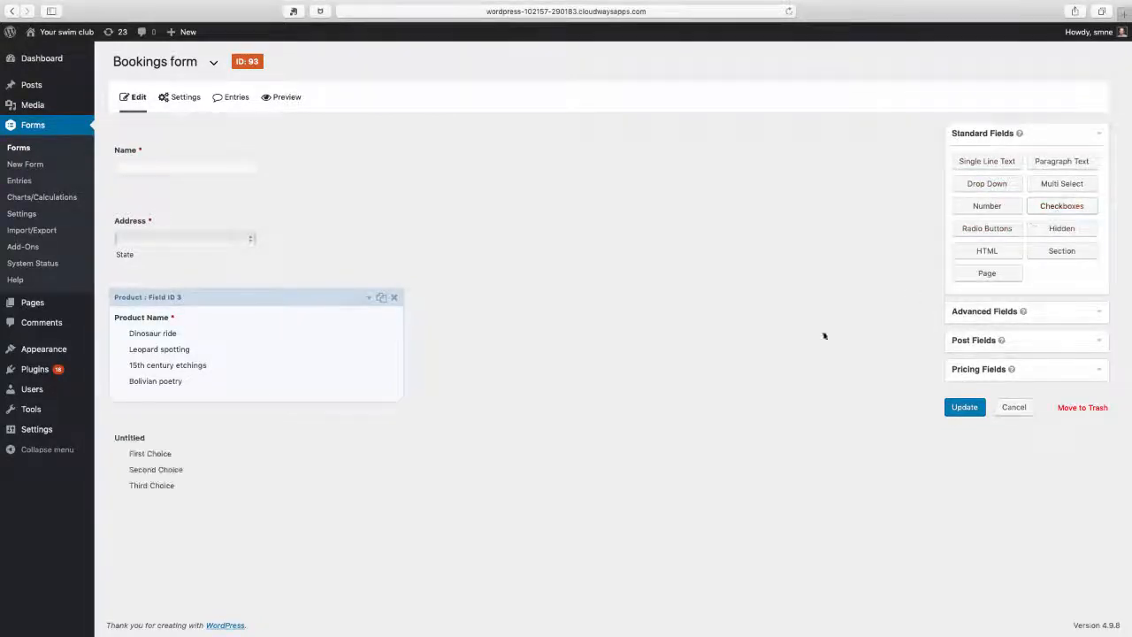
click(368, 420)
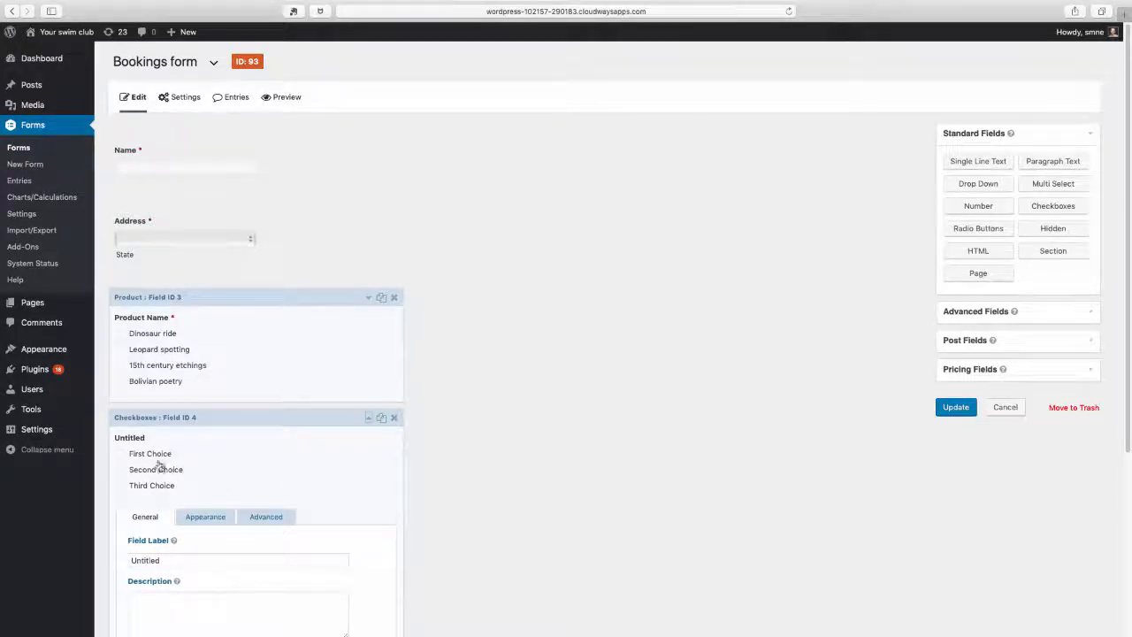
Set the Checkboxes field's label to "What will you bring with you (if anything)?"
double_click(148, 560)
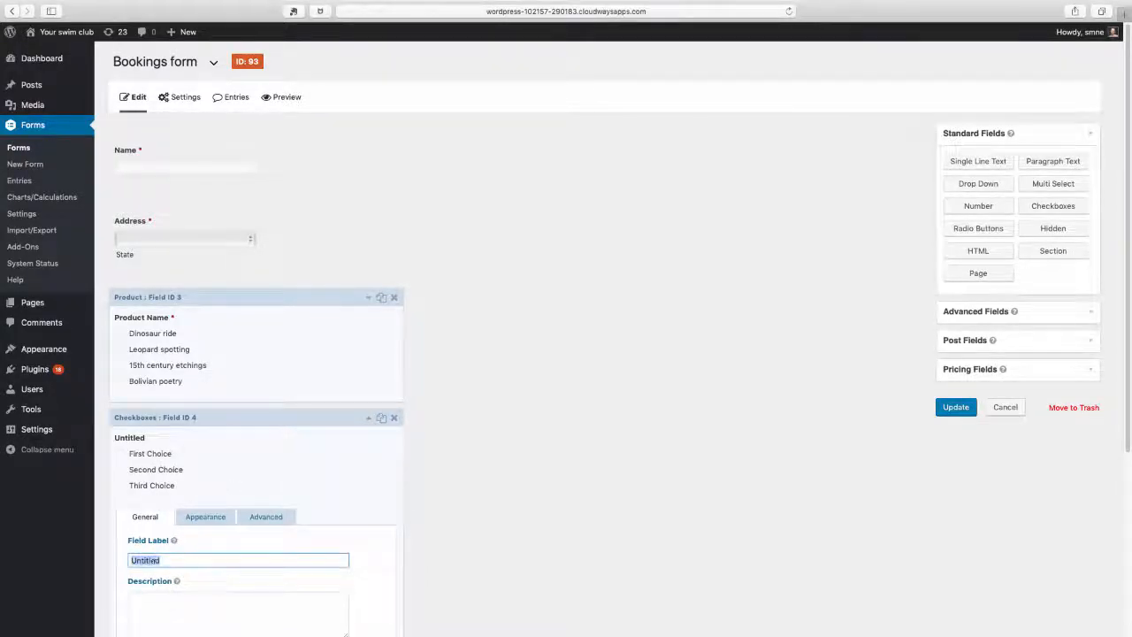
text(What wuk)
key(BackSpace)
key(BackSpace)
text(ill )
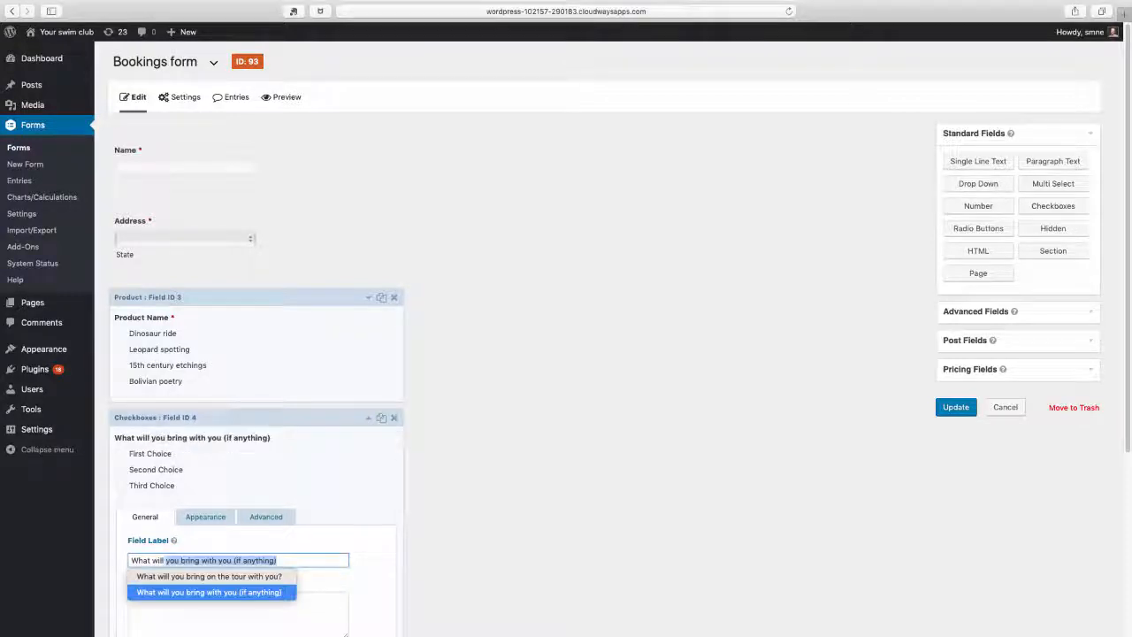
text(you bri)
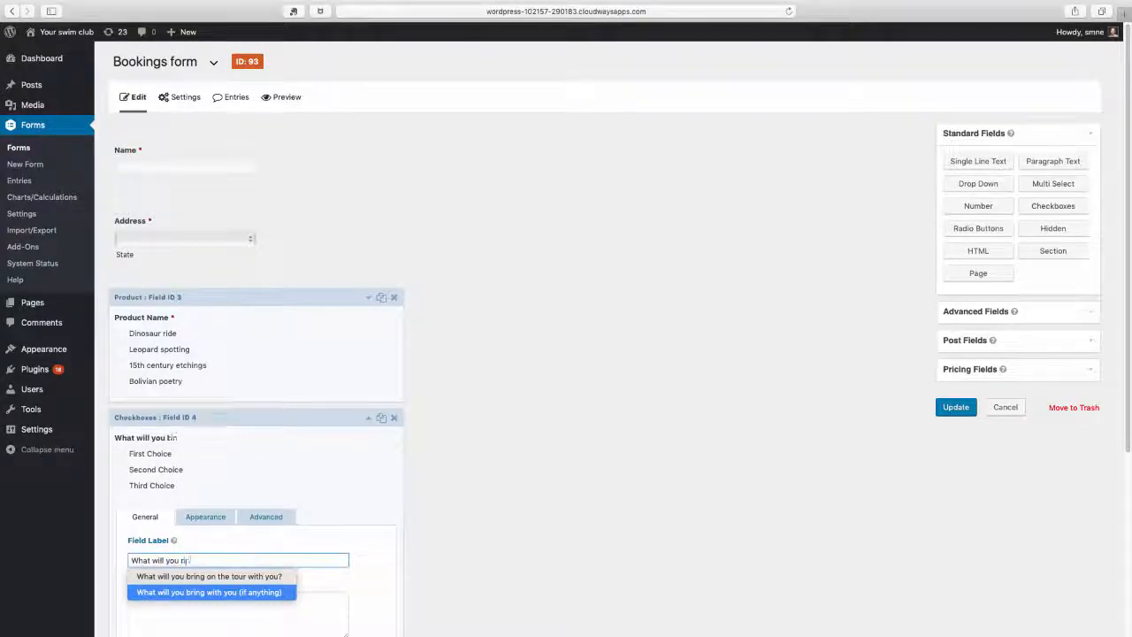
text(ng)
key(BackSpace)
key(BackSpace)
key(BackSpace)
text(b)
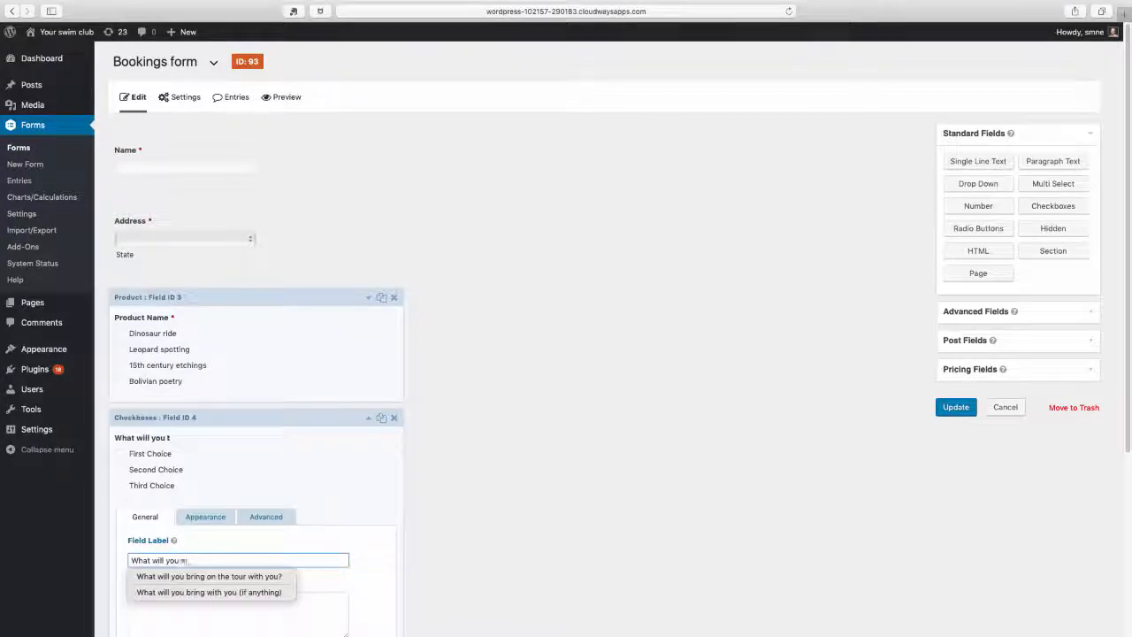
text(ring wit)
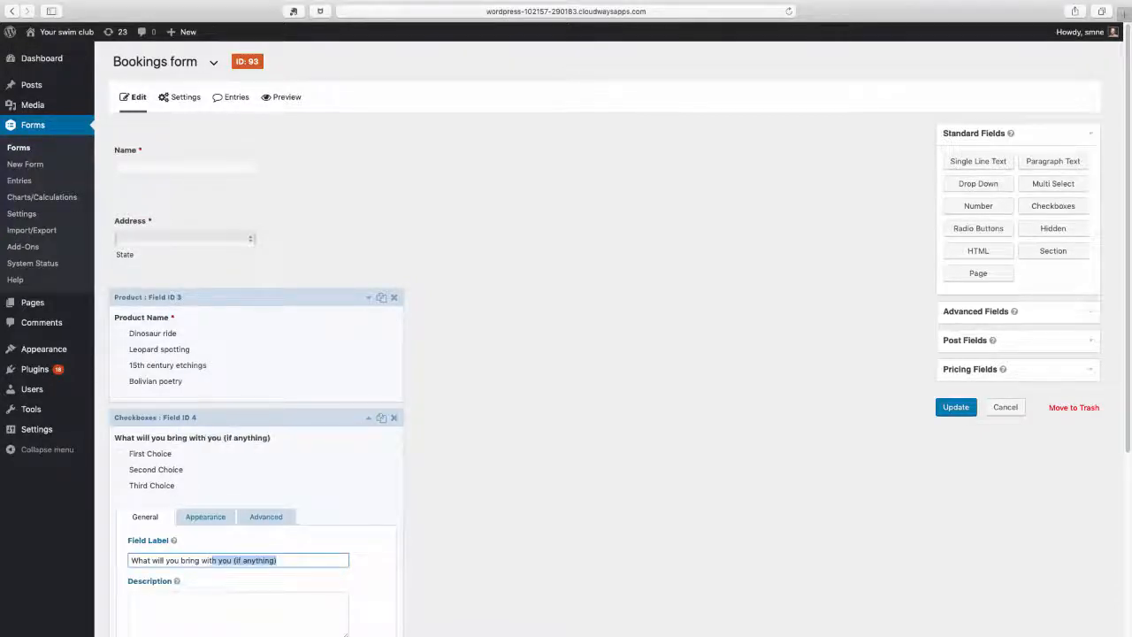
text(h u)
key(BackSpace)
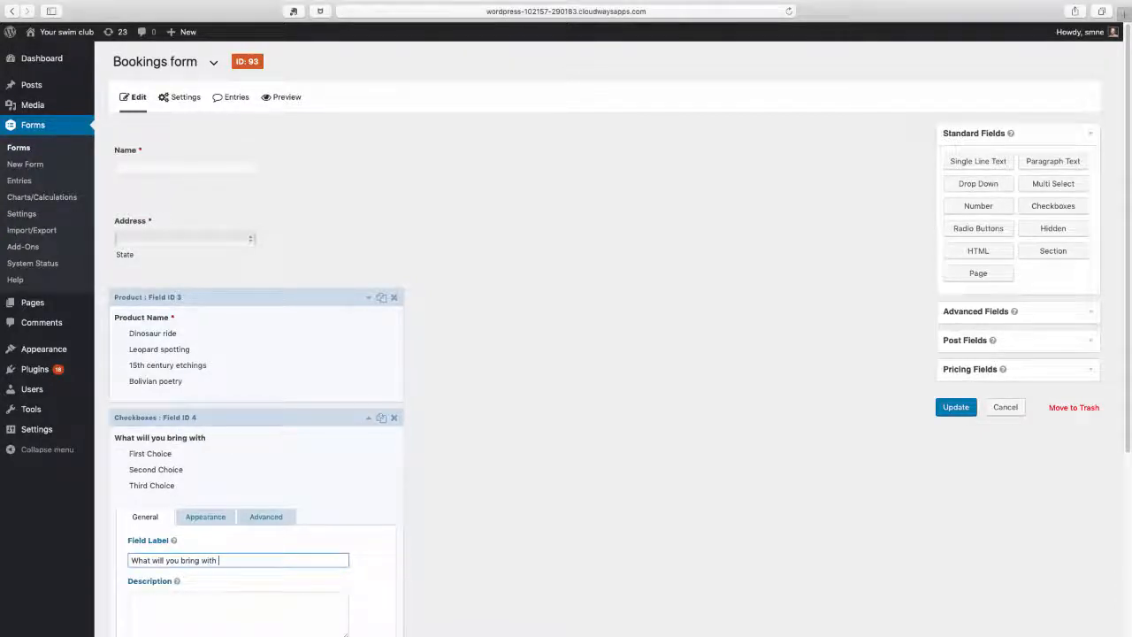
text(you (if anything)
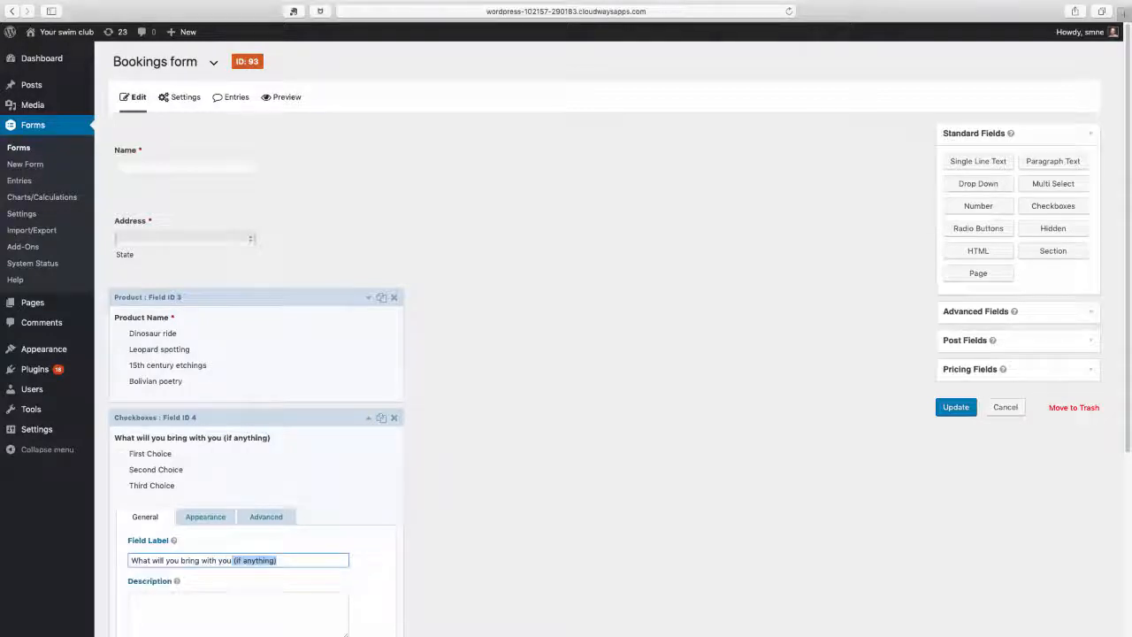
key(BackSpace)
text(()
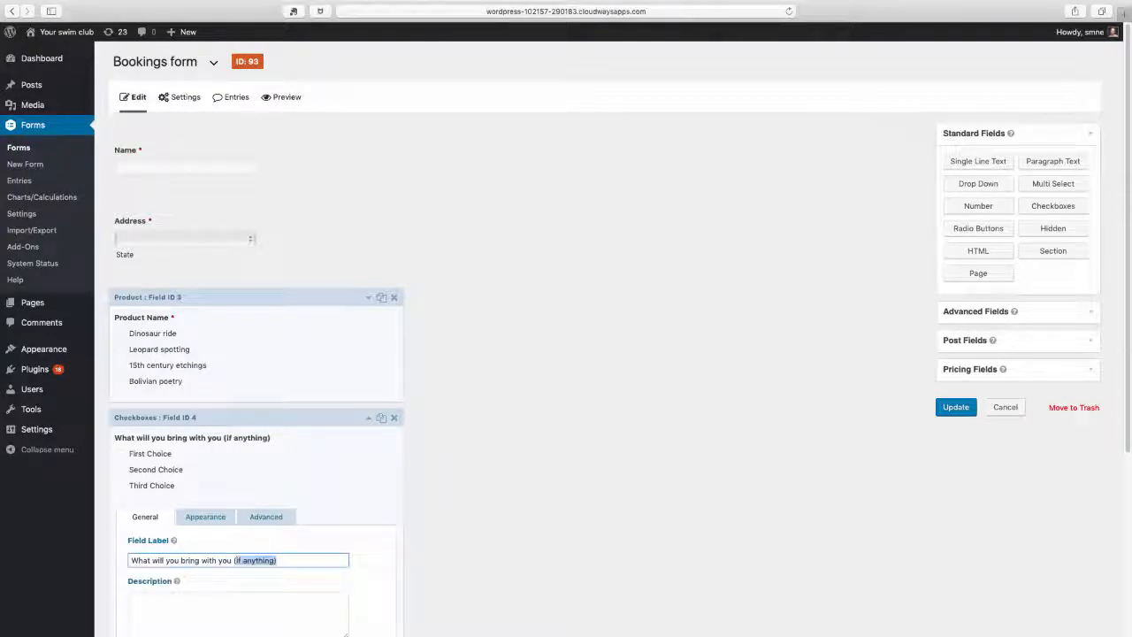
text(if anythin)
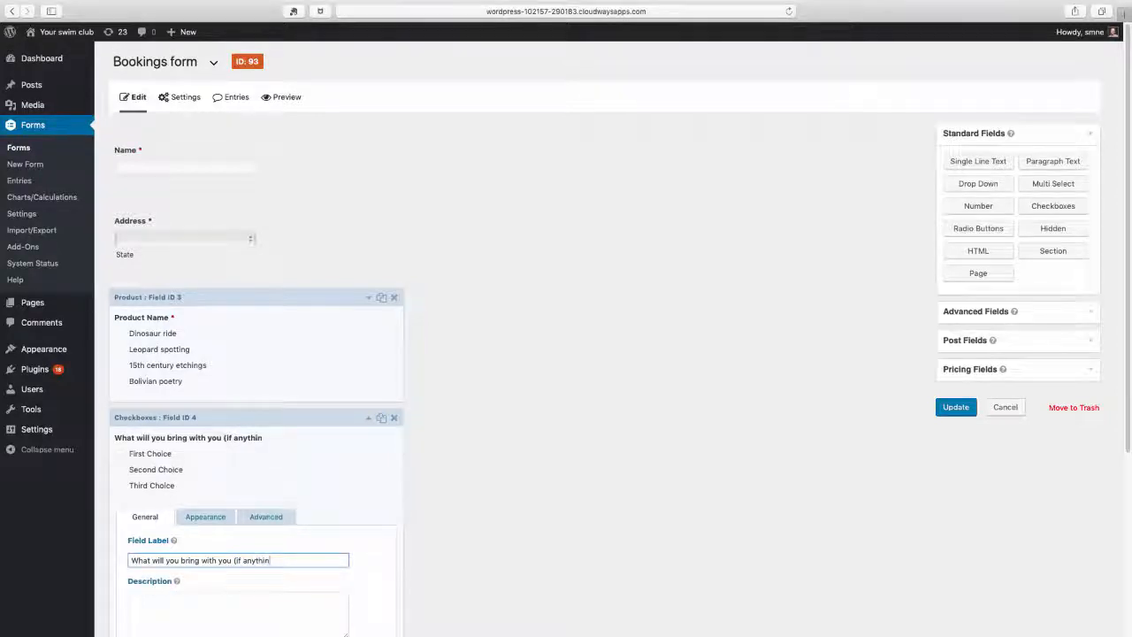
text(g)?)
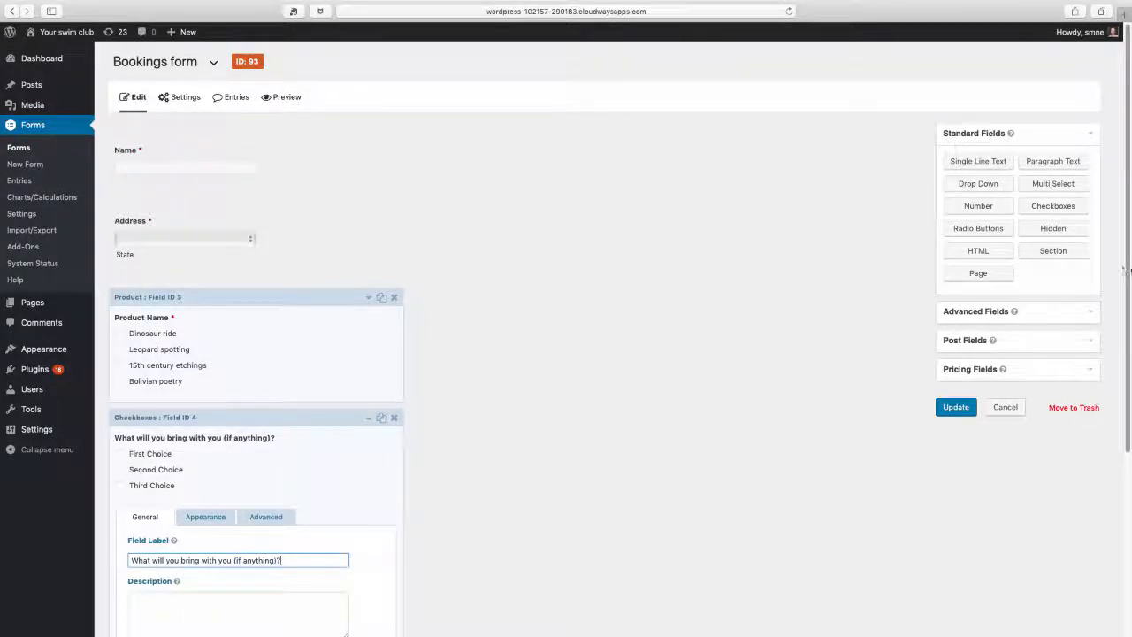
Rename the three checkbox choices "Phone", "Handbag" and "Pet"
scroll(1119, 268, down, 5)
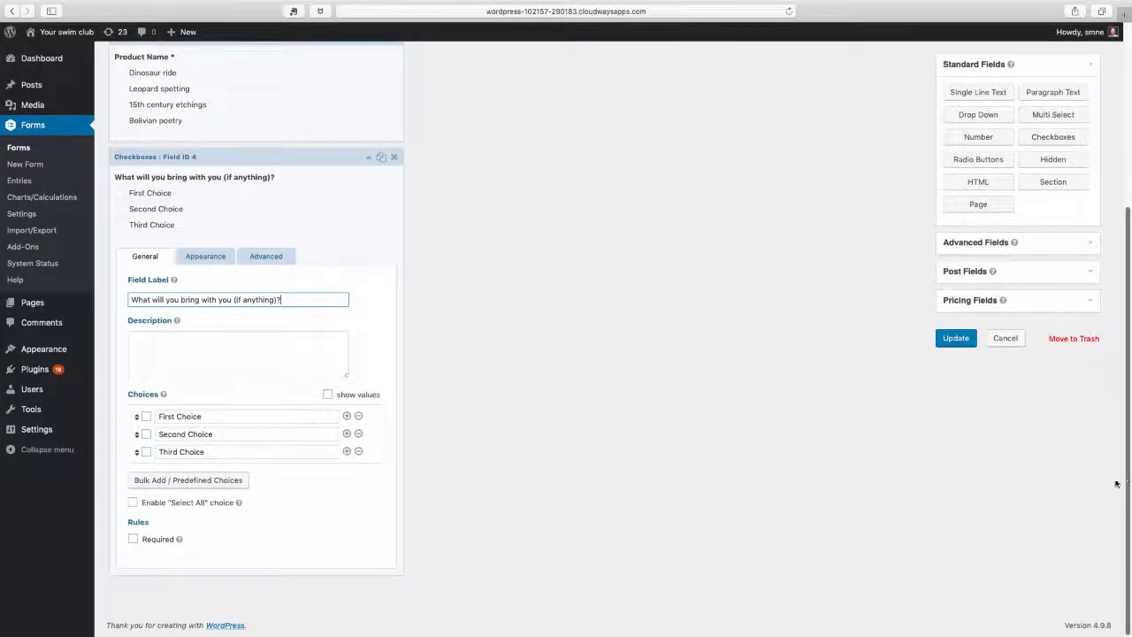
drag(203, 416, 157, 417)
text(Phone)
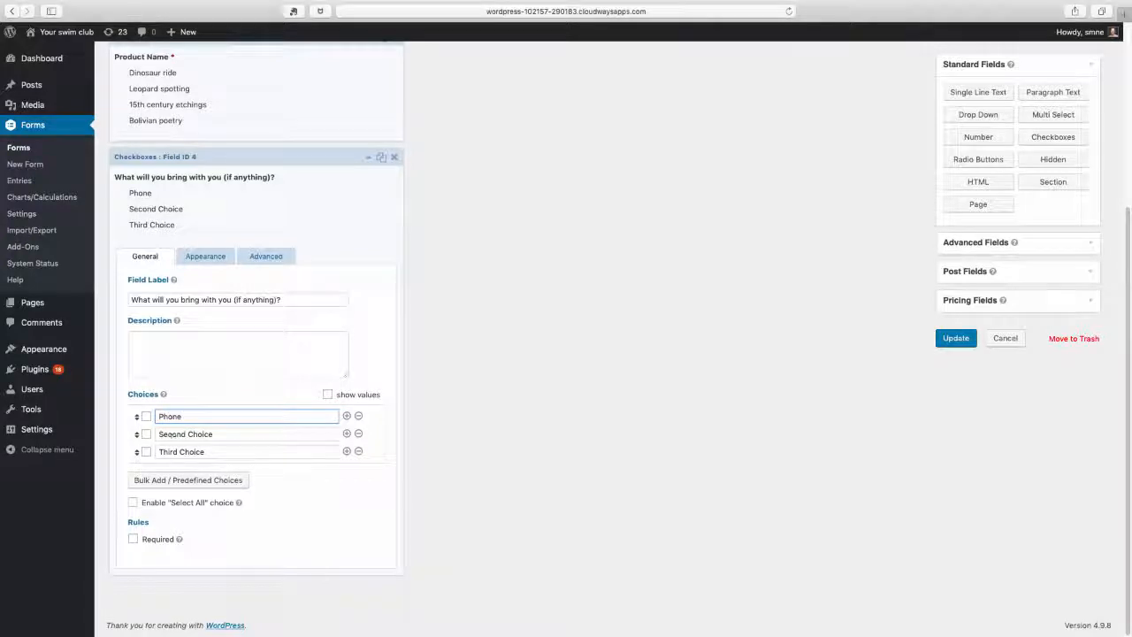
key(Tab)
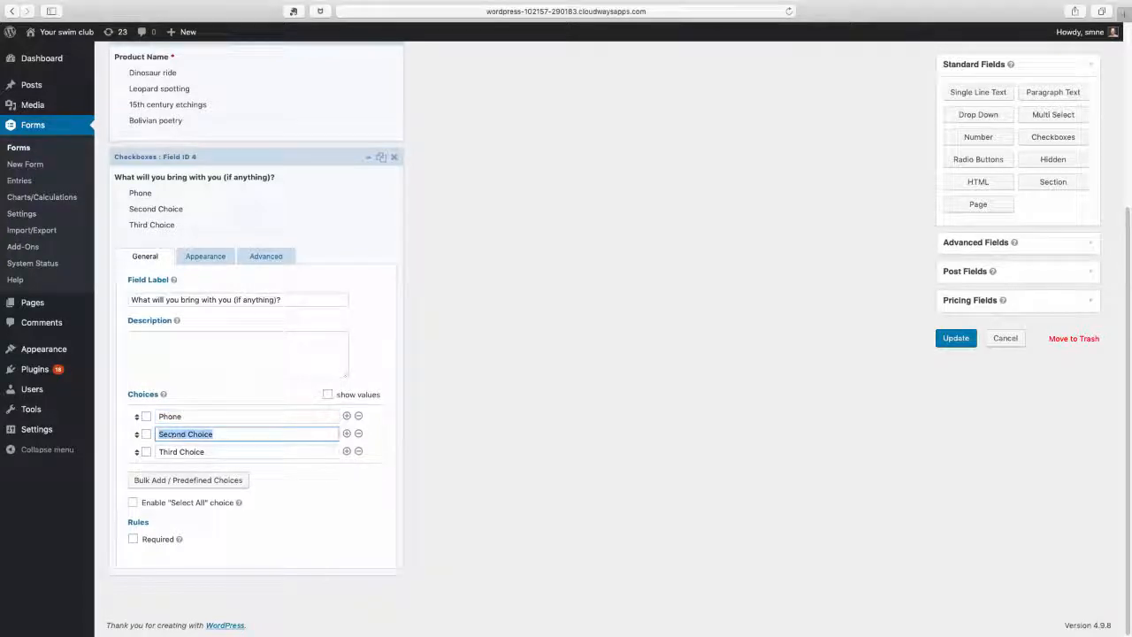
text(Handbag)
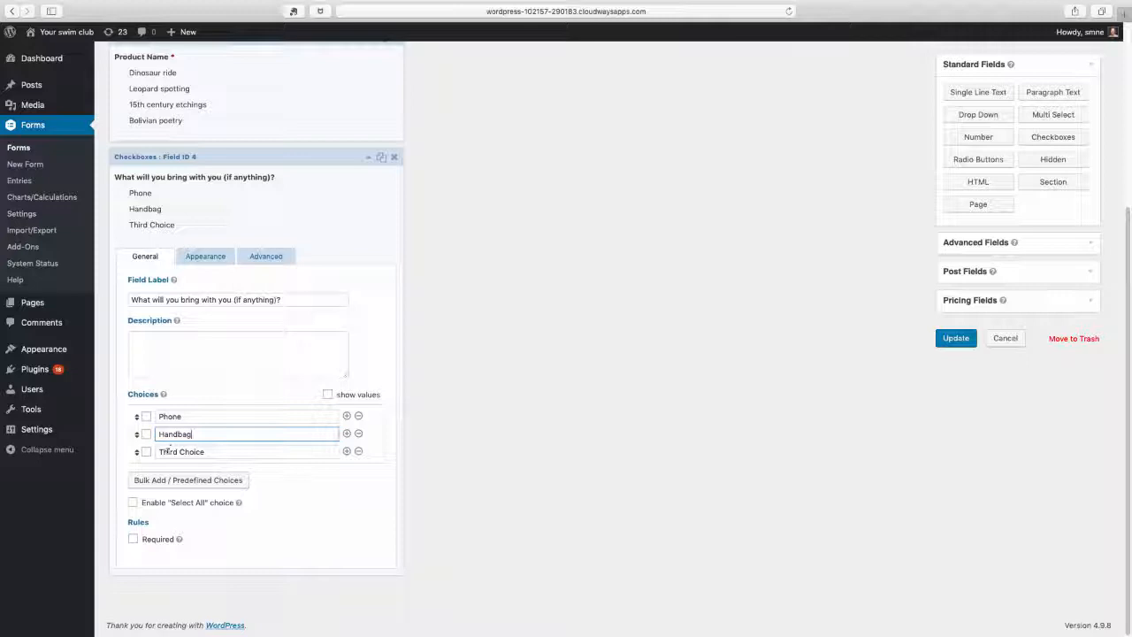
triple_click(168, 451)
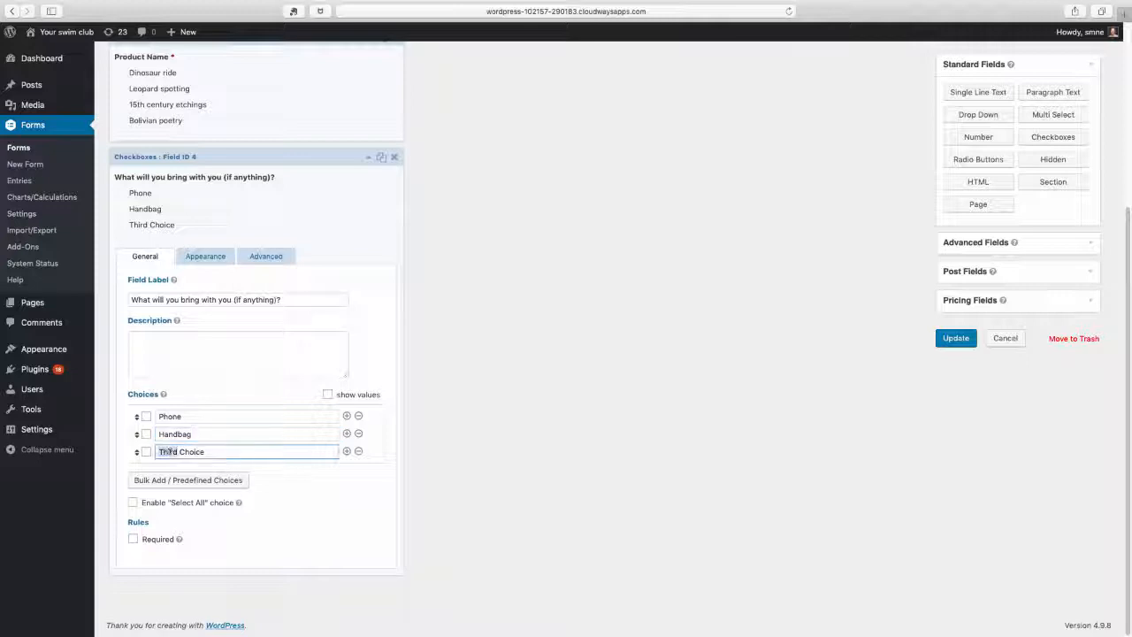
text(Pet)
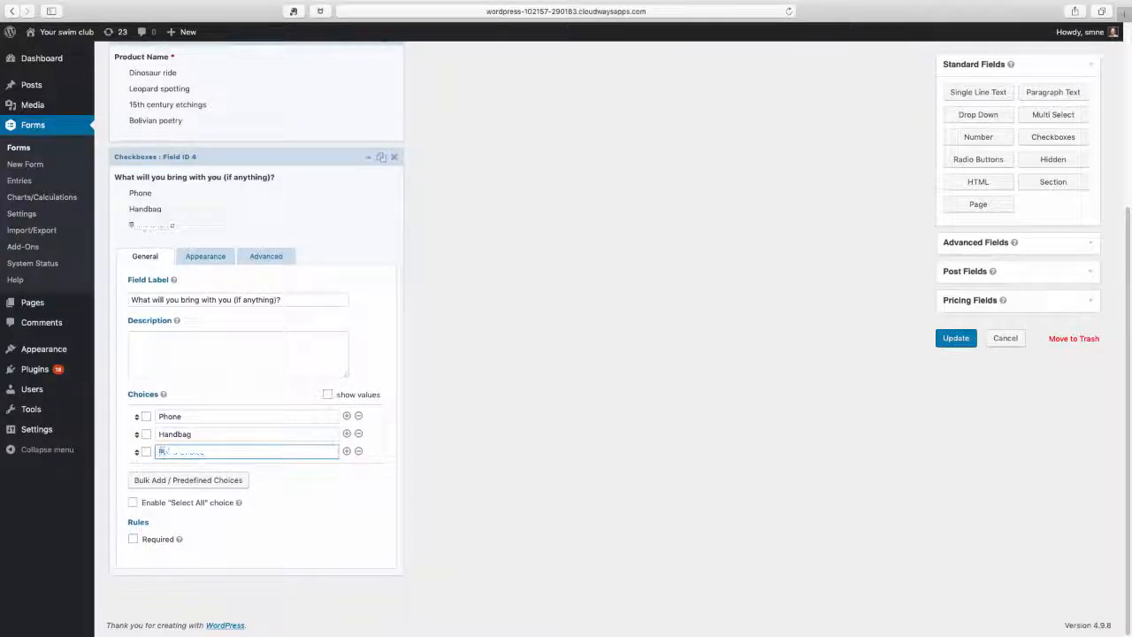
Add a fourth checkbox choice labelled "Complete Works of Shakespeare"
click(346, 452)
click(182, 481)
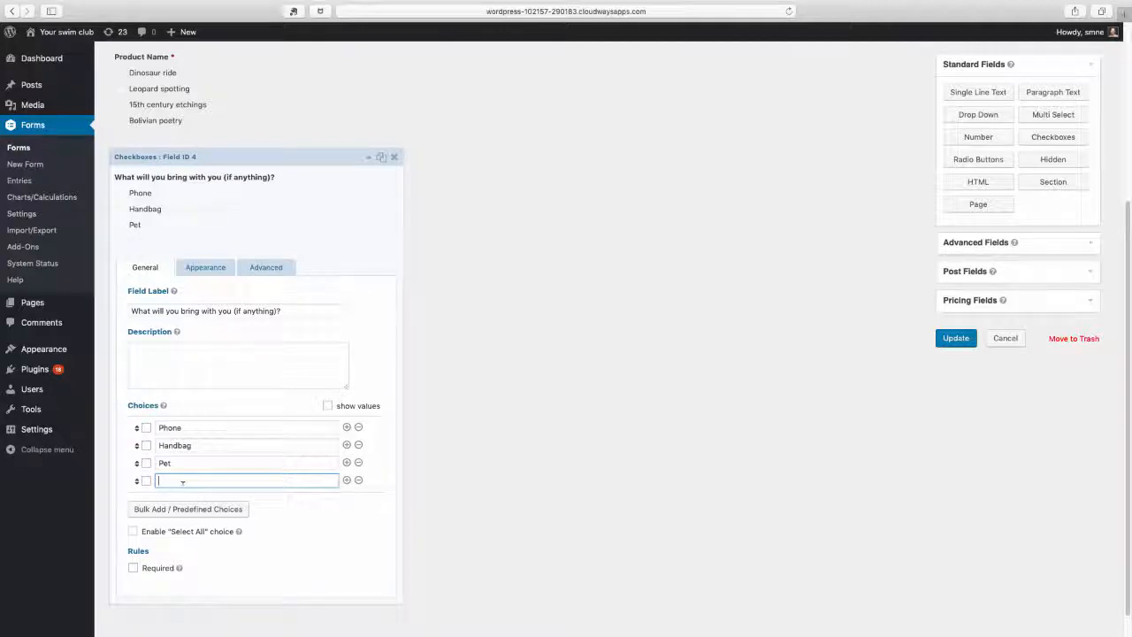
text(Com)
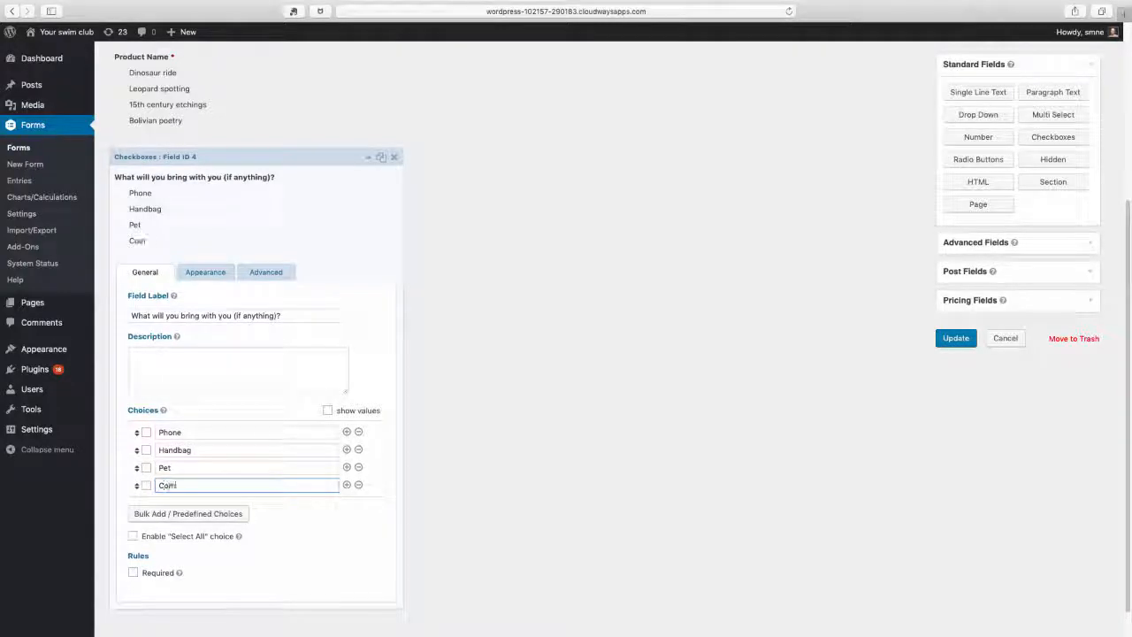
text(plete Works of Shakespeare)
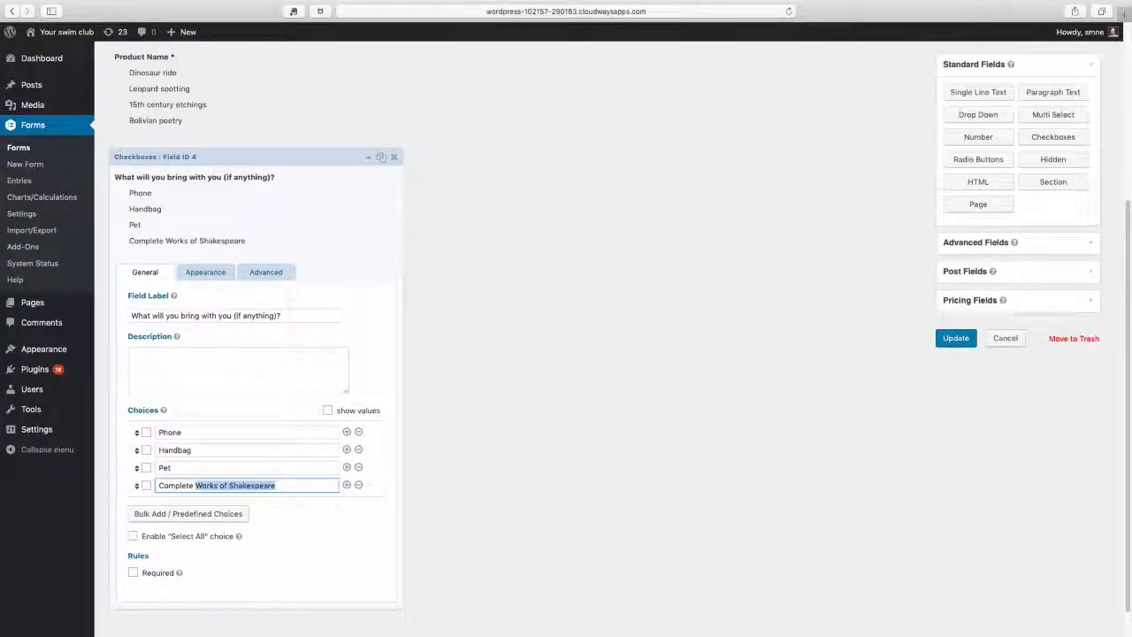
key(Delete)
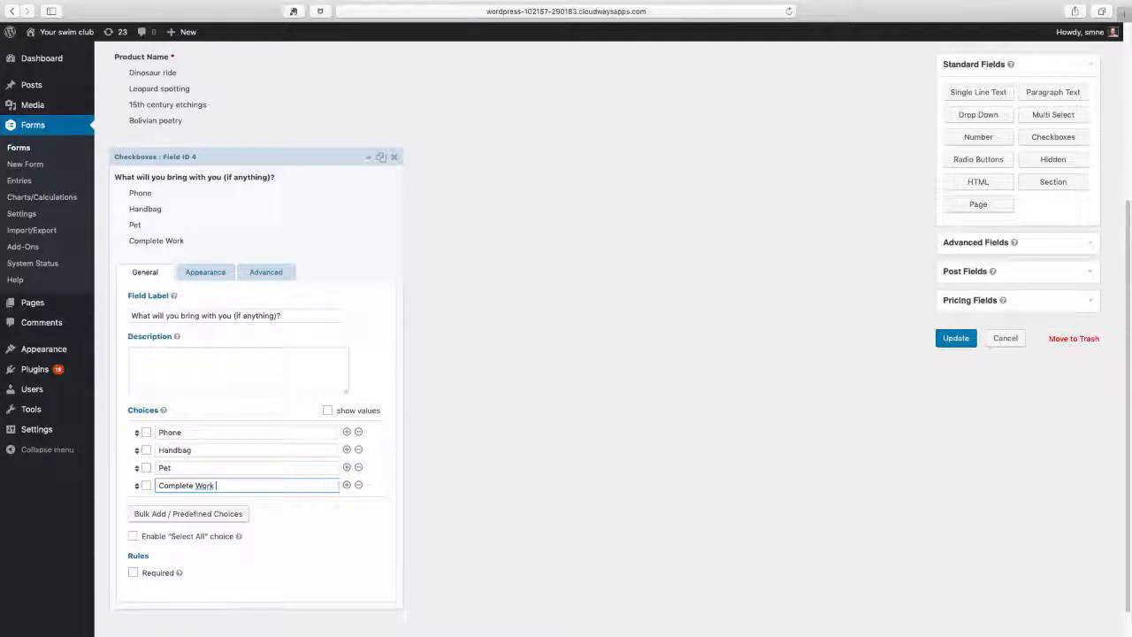
text(orks of Shak)
key(Delete)
text(esp)
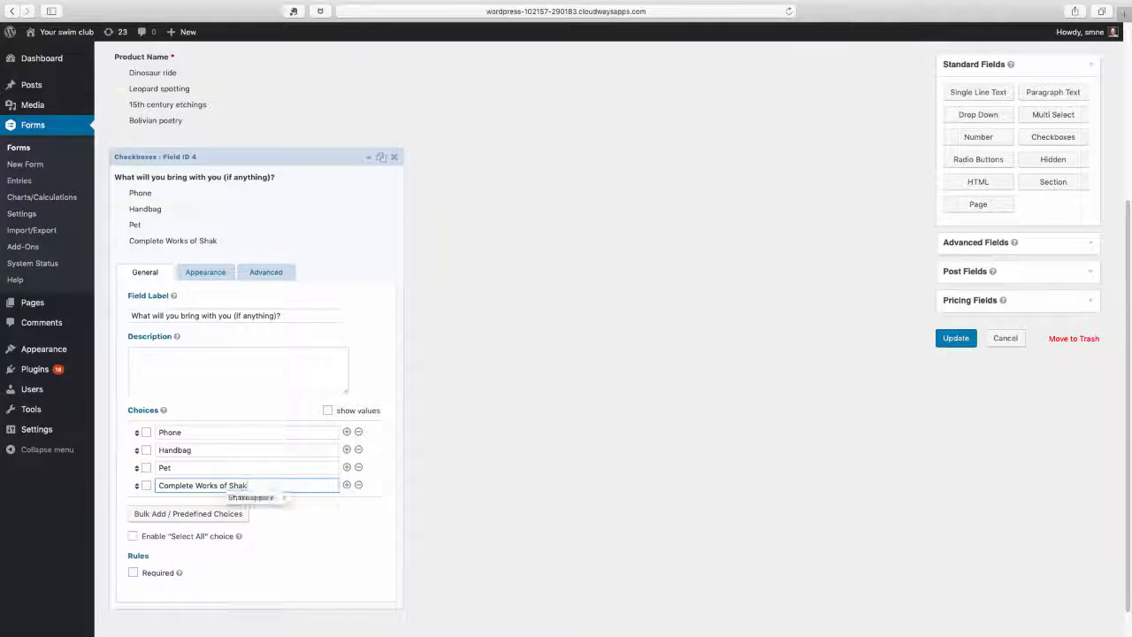
text(eare)
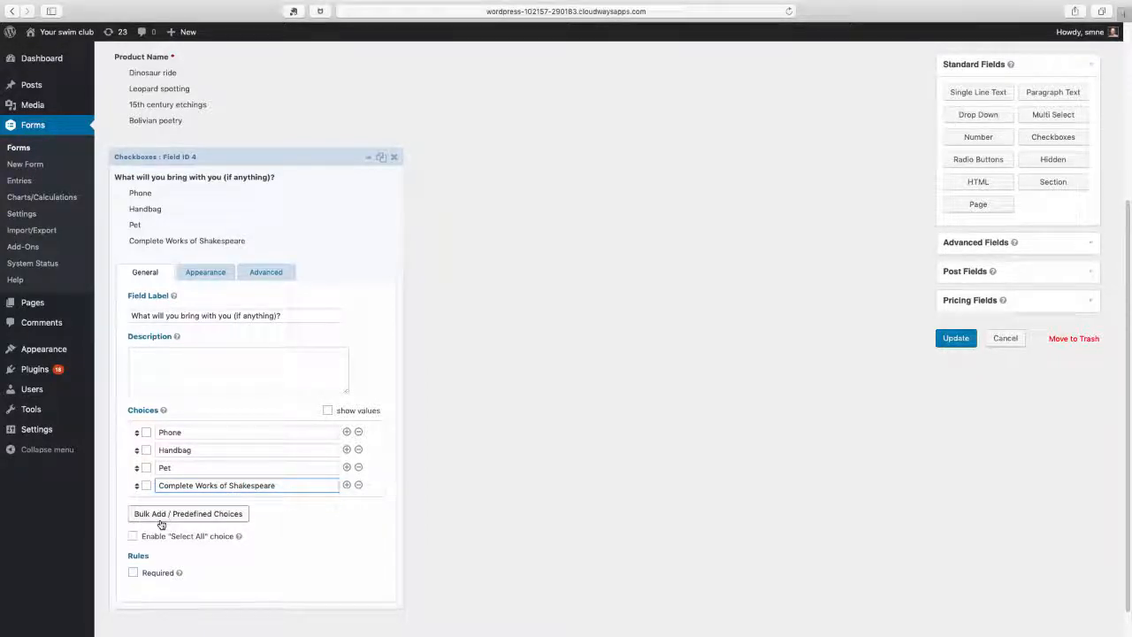
Give the Checkboxes field the description "Tick all that apply" and save the form
click(170, 359)
text(T)
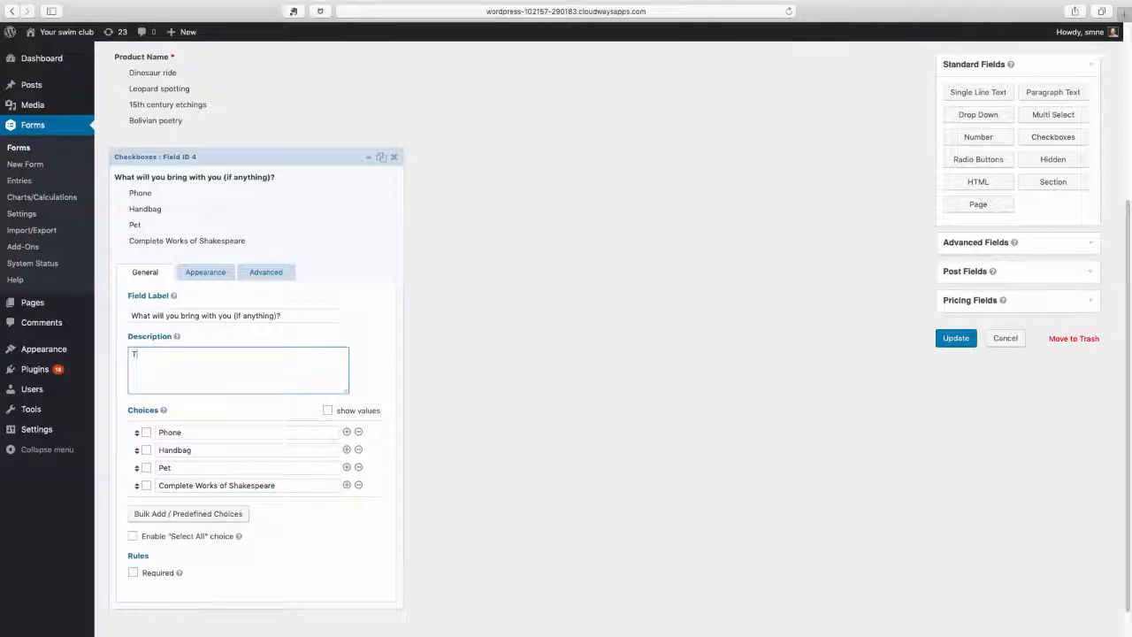
text(that apply)
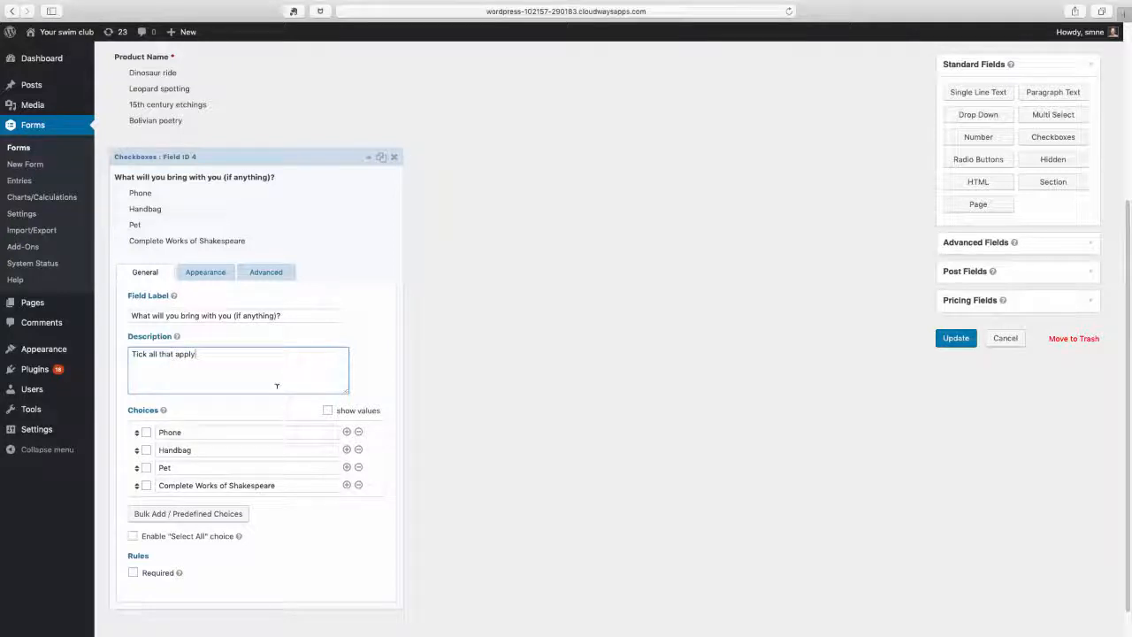
click(368, 157)
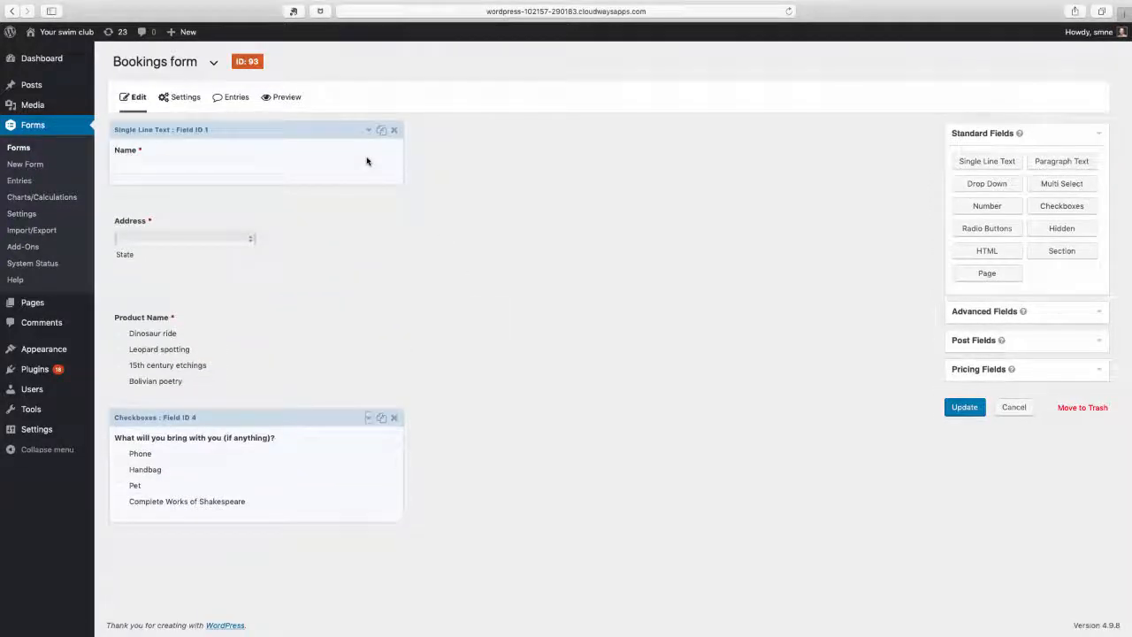
click(965, 407)
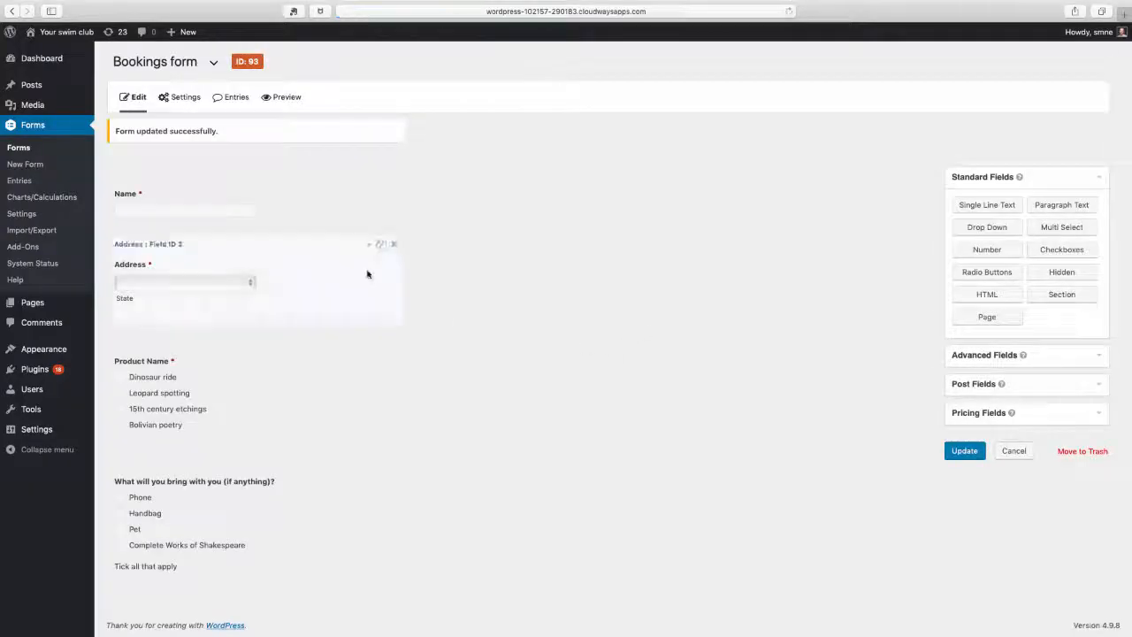
Preview the bookings form and check its Name field and the list of states in the Address field
click(277, 99)
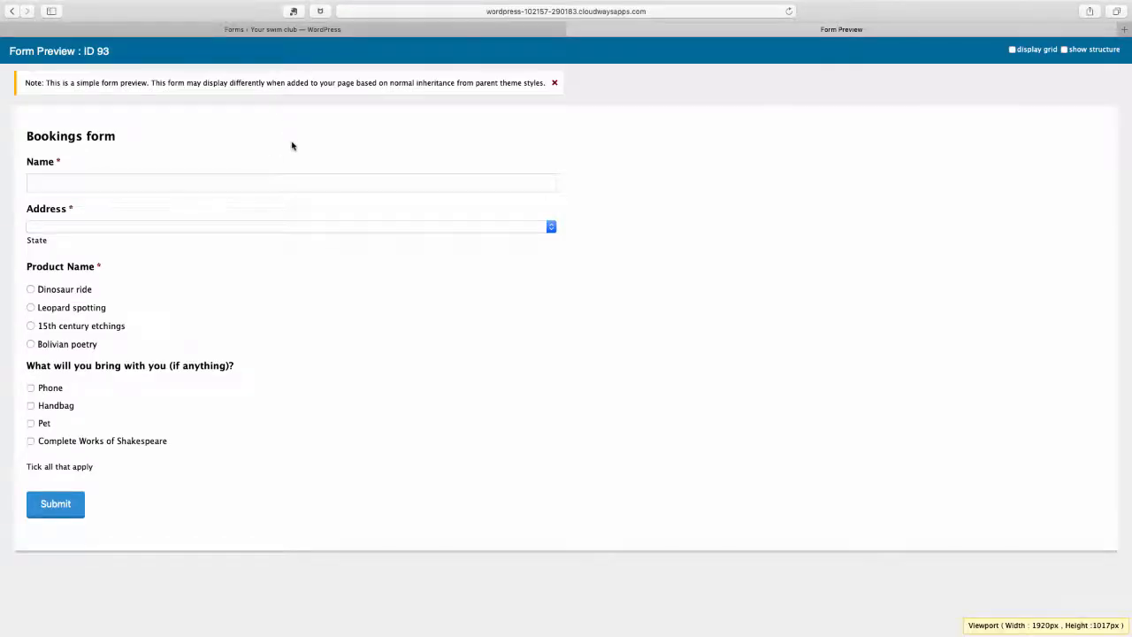
click(80, 179)
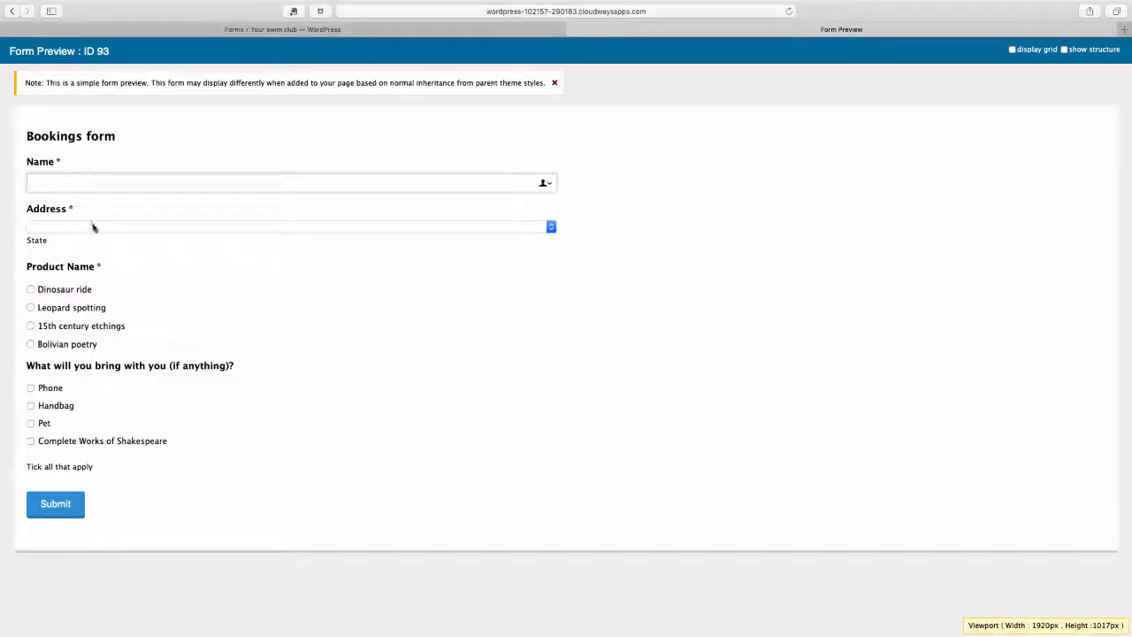
click(90, 226)
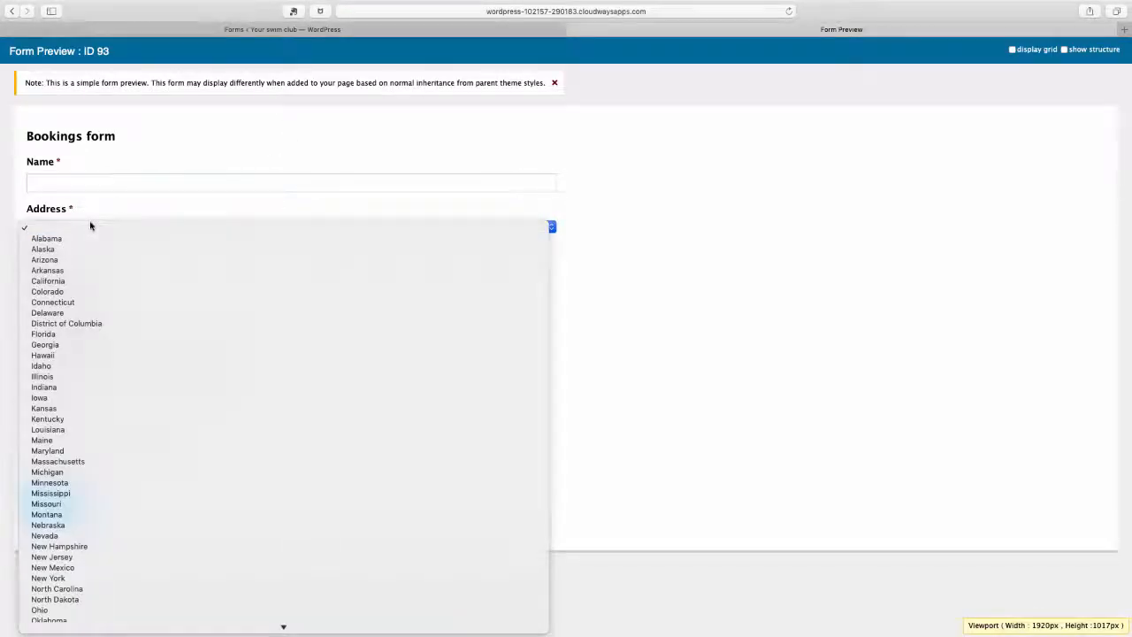
click(766, 205)
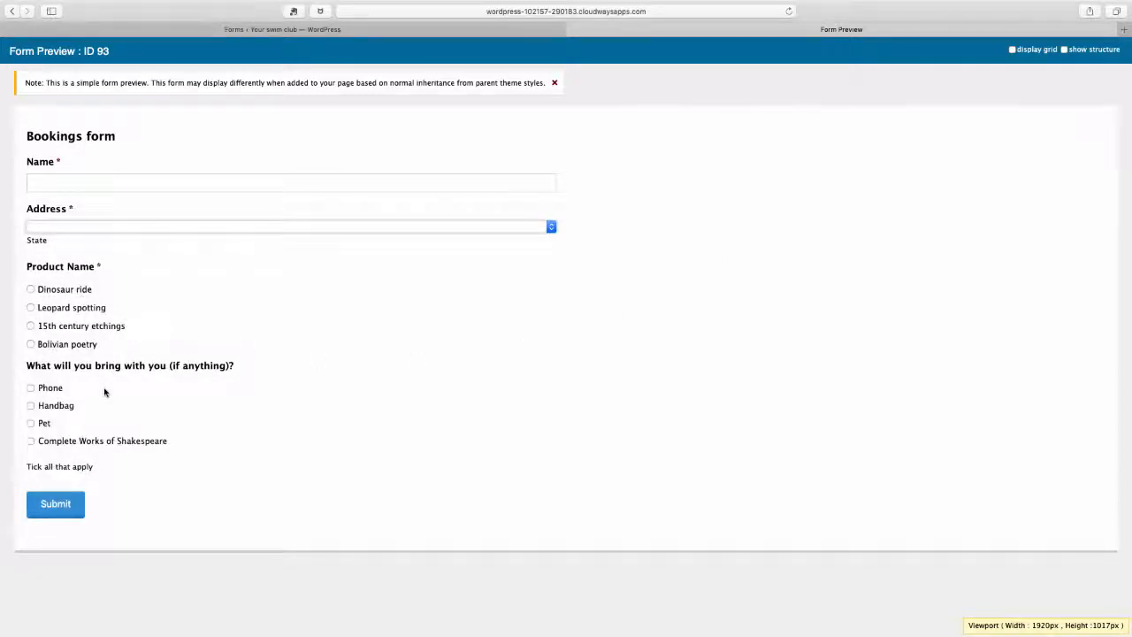
Test selecting and clearing the item checkboxes and switching between product options in the preview, and close it
click(31, 389)
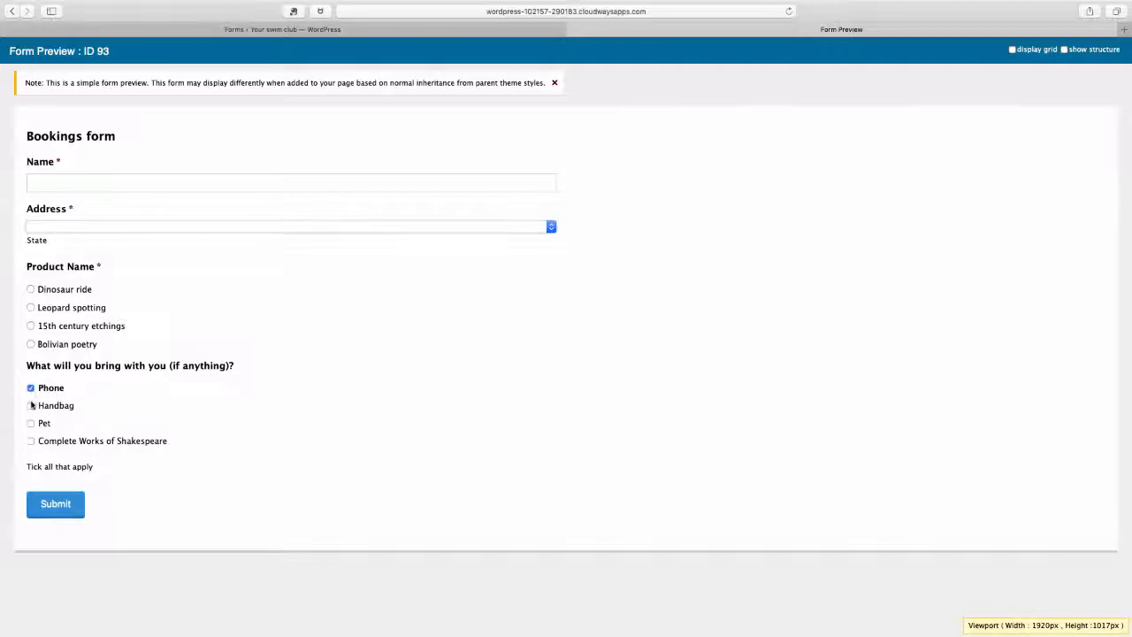
click(31, 405)
click(31, 423)
click(31, 406)
click(31, 388)
click(31, 344)
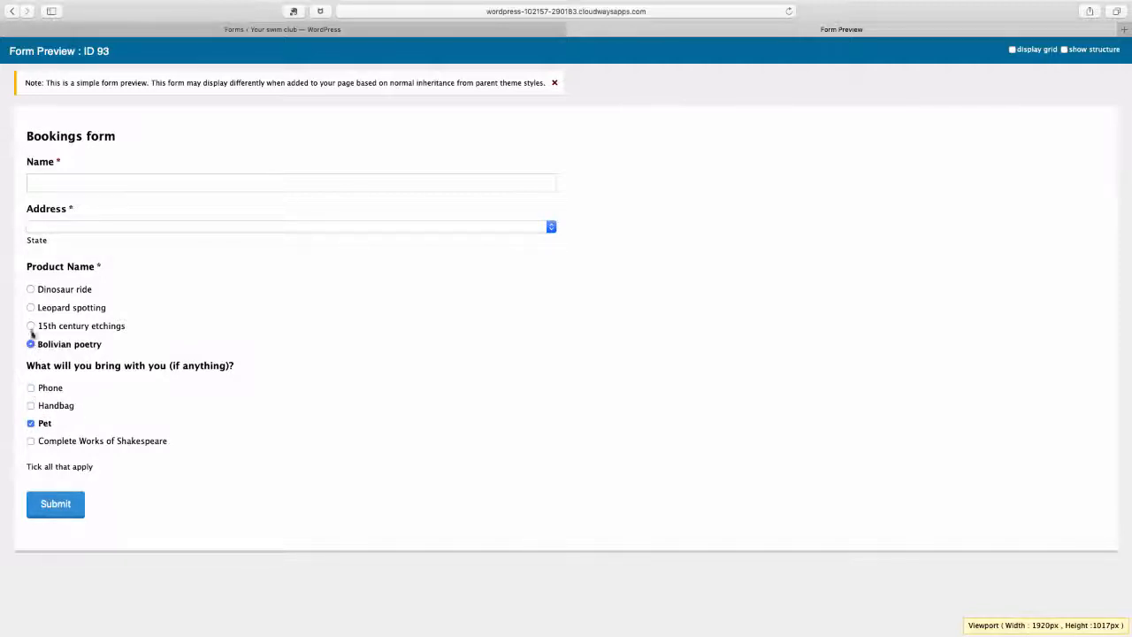
click(31, 326)
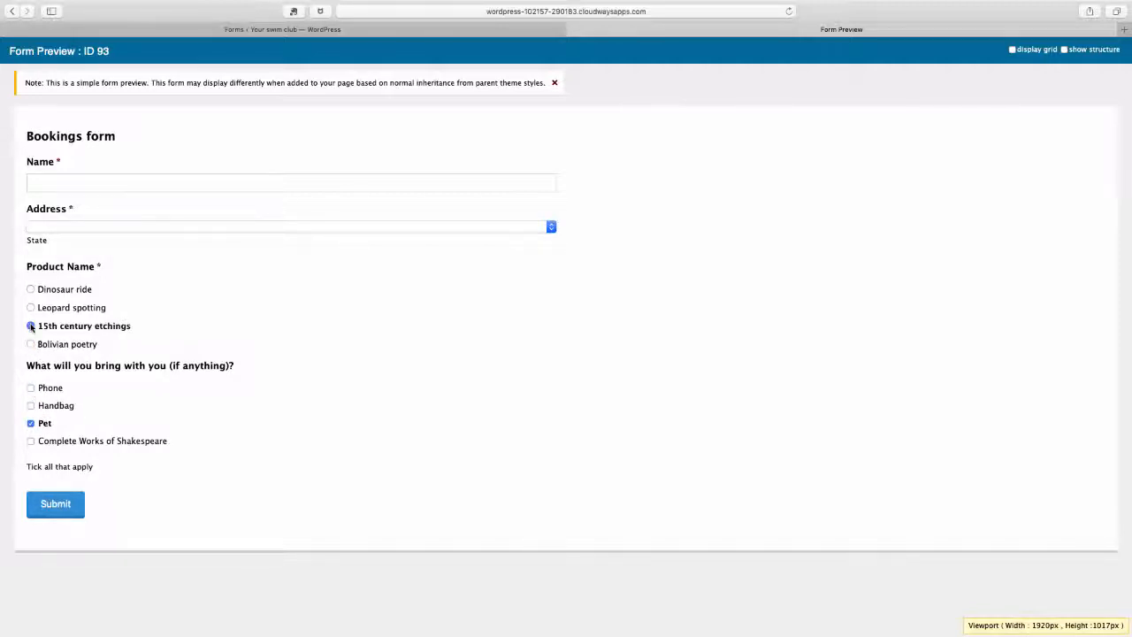
click(567, 30)
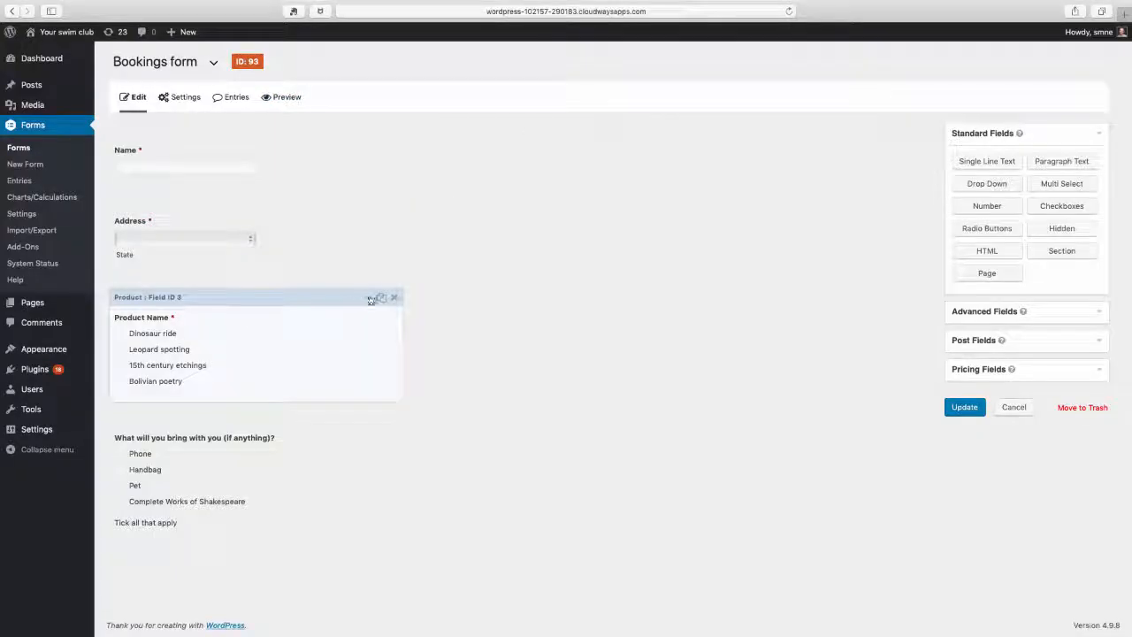
Expand the Product field's settings and show separate values for its choices
click(370, 299)
drag(1127, 319, 1128, 491)
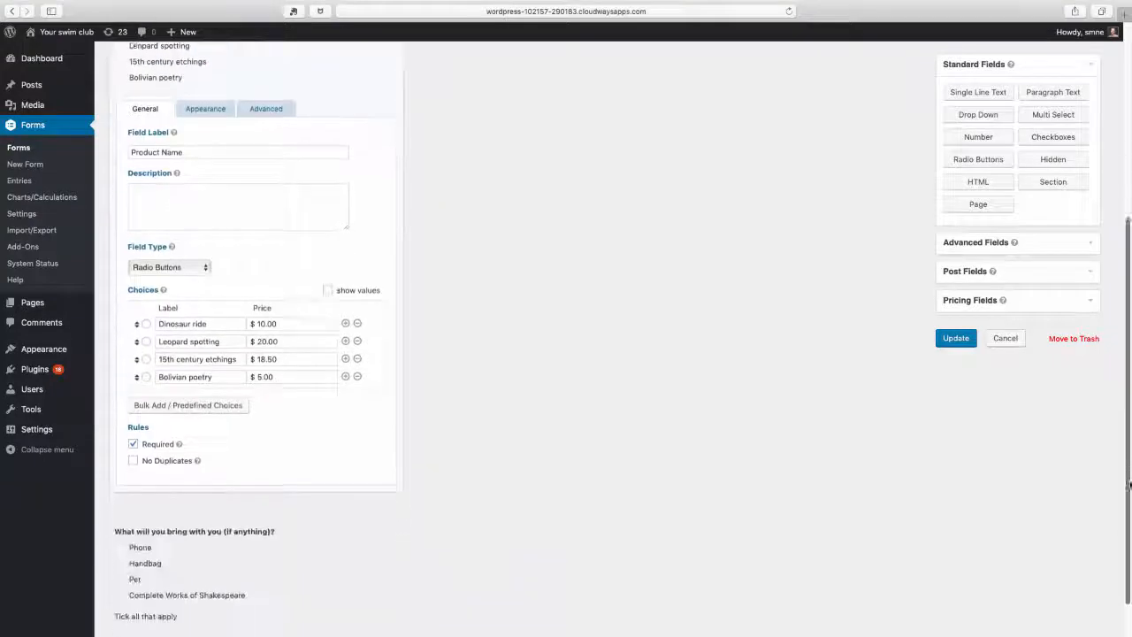
click(327, 281)
Append the prices to the first two product choice labels: "Dinosaur ride $10.00" and "Leopard spotting $20.00"
click(209, 315)
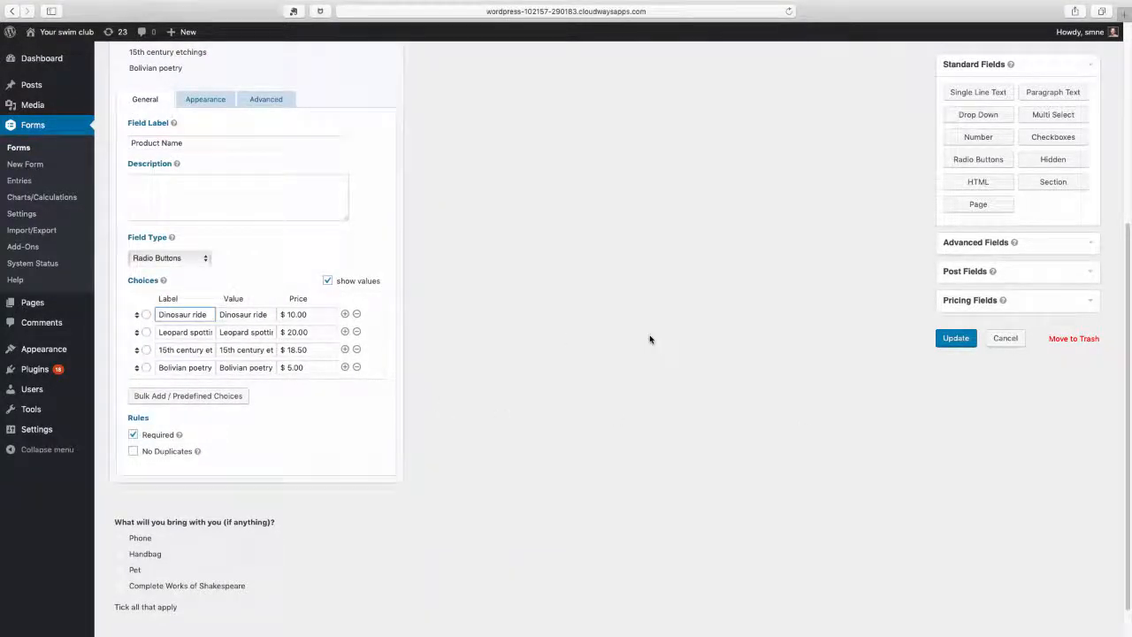
text($10.00)
click(185, 332)
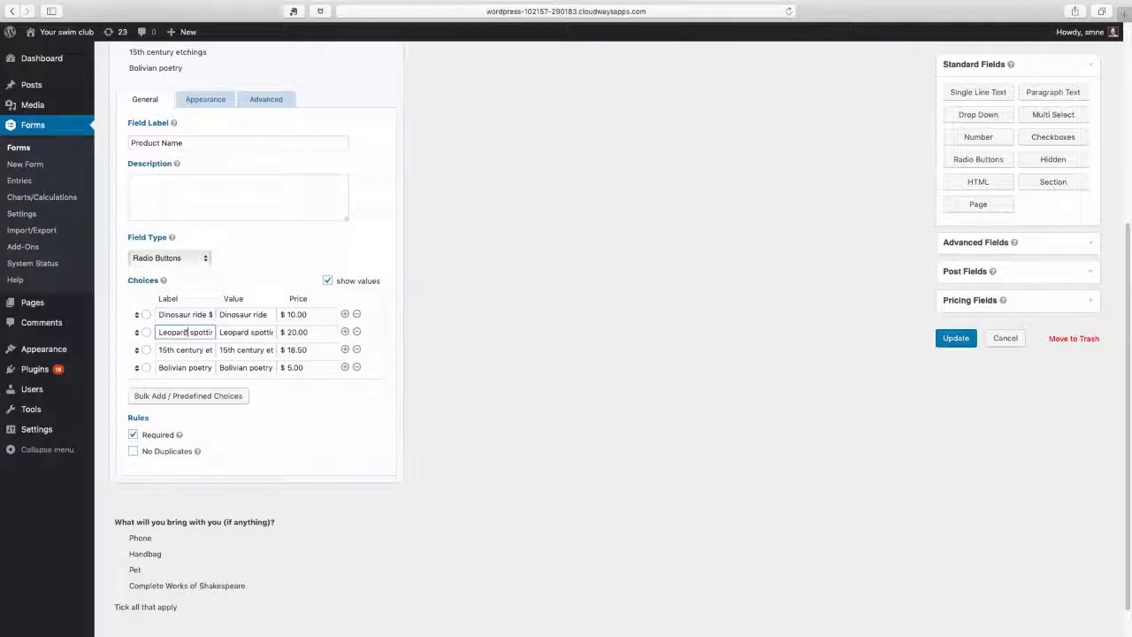
key(Right)
key(Right)
text($20.00)
Append the prices to the last two product choice labels: "15th century etchings $18.50" and "Bolivian poetry $5.00"
click(187, 350)
key(Right)
key(Right)
key(Right)
key(Right)
key(Right)
key(Right)
key(Right)
key(Right)
key(Right)
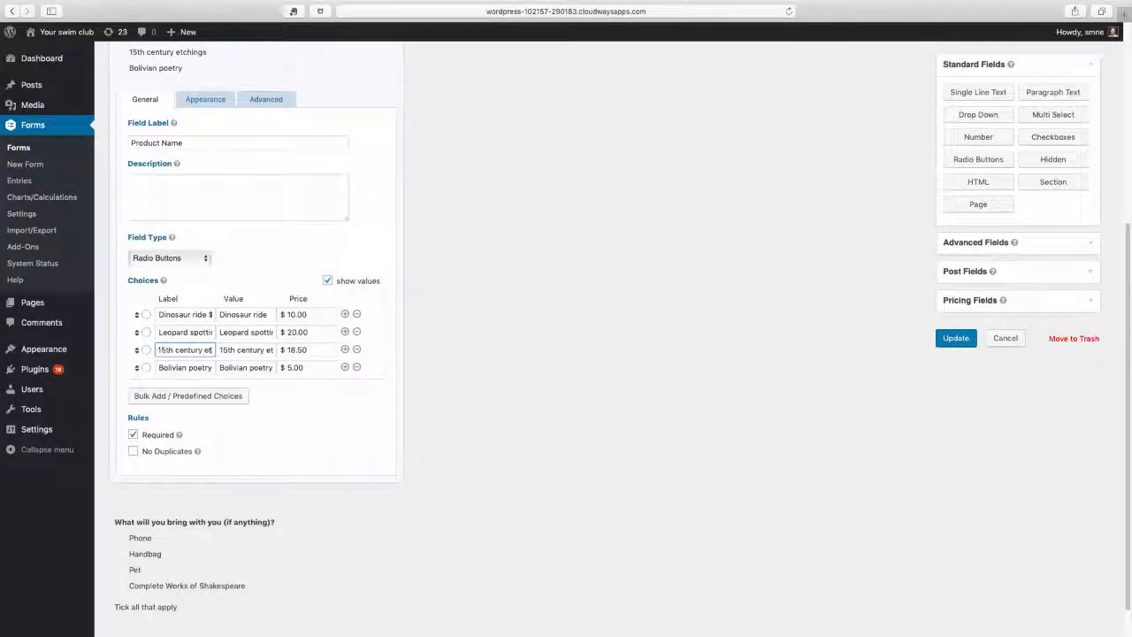
text($18.50)
click(194, 368)
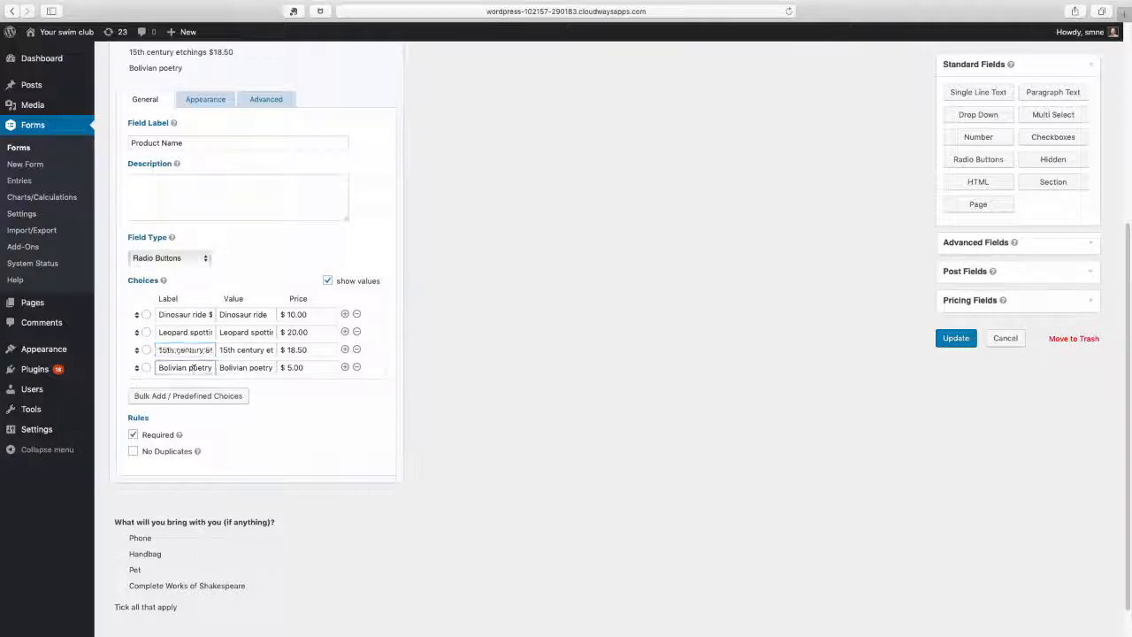
key(Right)
key(Right)
key(Right)
key(Right)
key(Right)
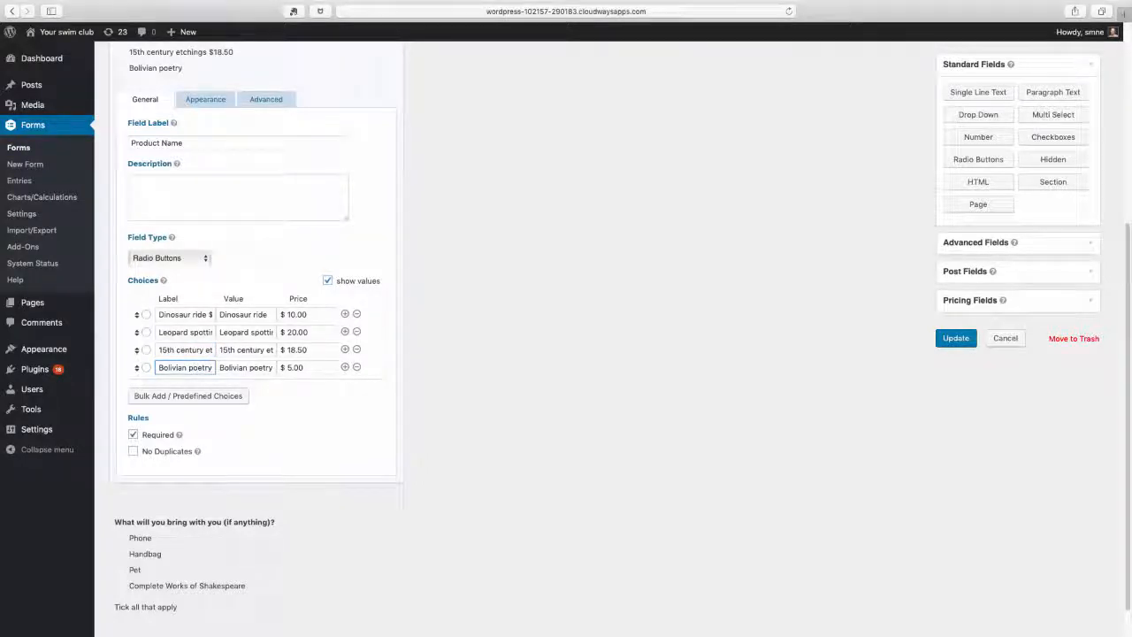
text($5.)
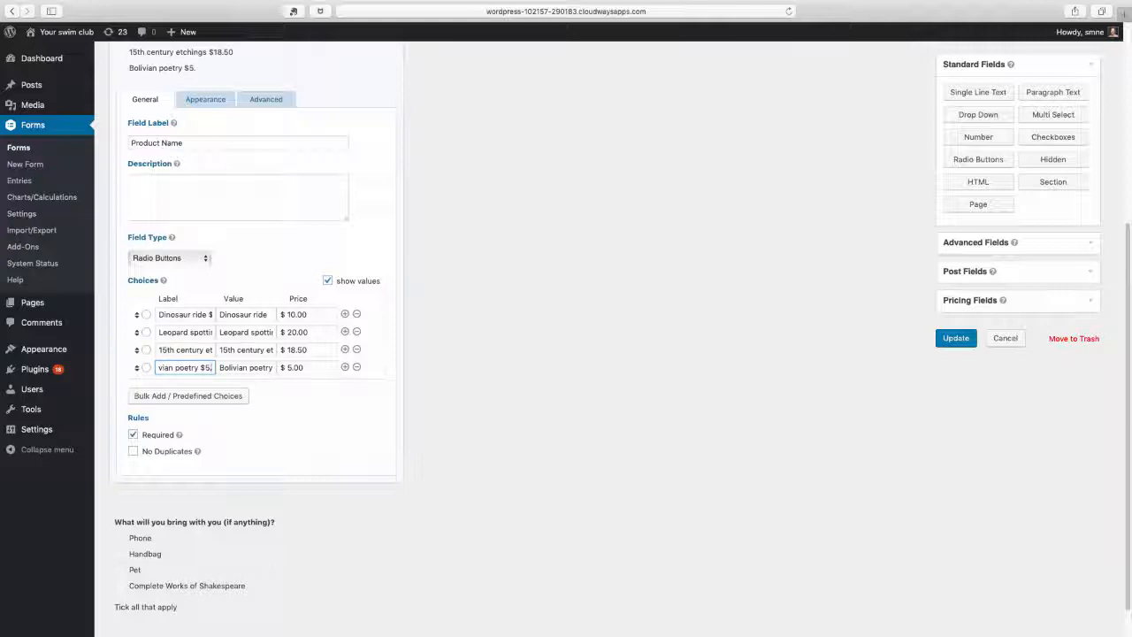
text(00)
Shorten the values of the first two product choices to "Dinosaur" and "Leopard"
click(268, 314)
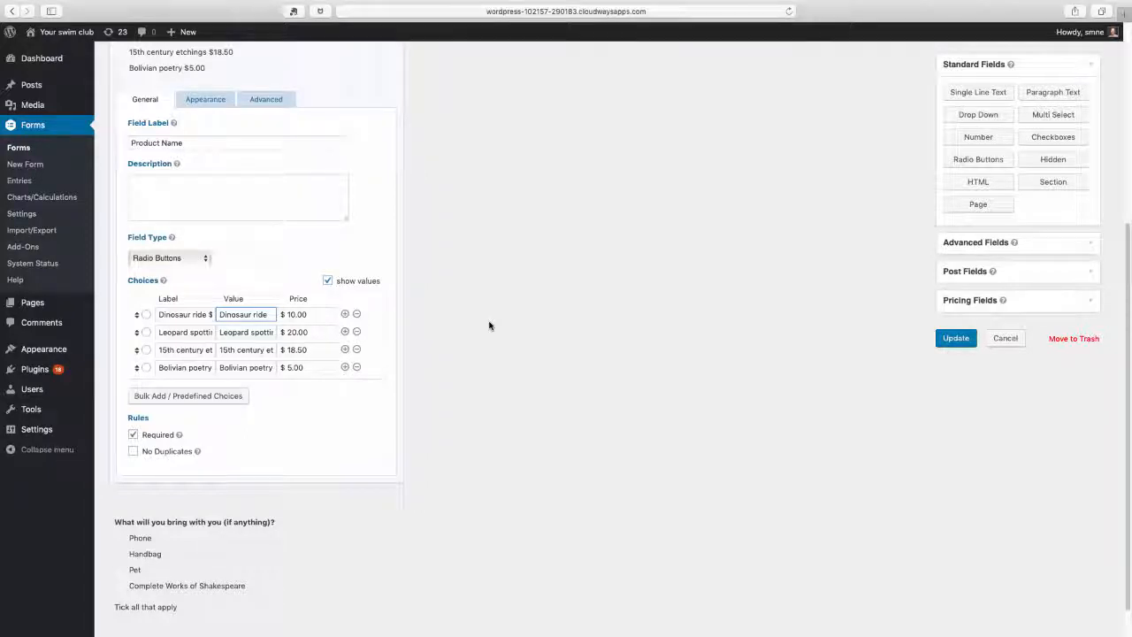
key(BackSpace)
key(BackSpace)
key(BackSpace)
click(271, 332)
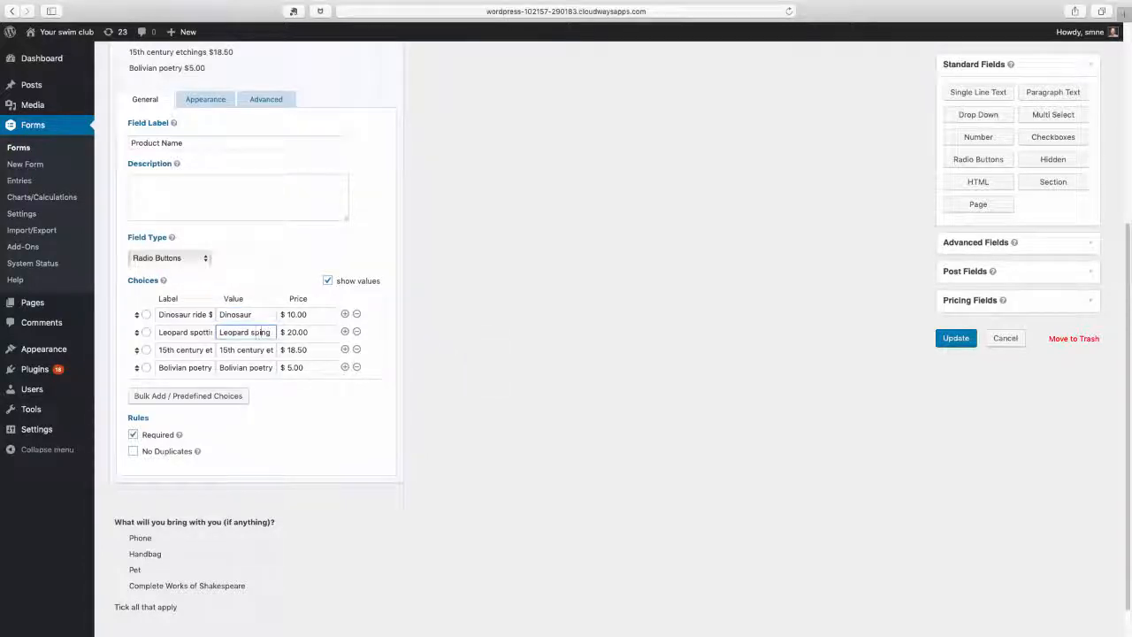
key(BackSpace)
key(BackSpace)
key(BackSpace)
Shorten the values of the last two product choices to "Etchings" and "Poetry"
click(268, 349)
key(BackSpace)
key(BackSpace)
key(BackSpace)
key(BackSpace)
key(BackSpace)
key(BackSpace)
key(BackSpace)
key(BackSpace)
key(BackSpace)
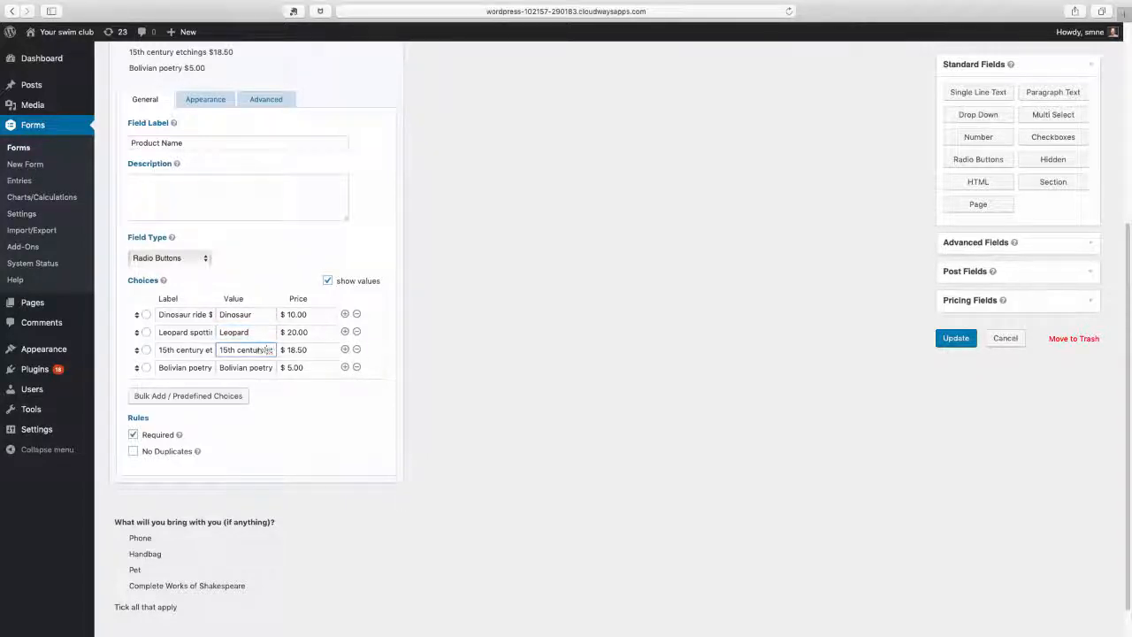
key(BackSpace)
key(BackSpace)
key(BackSpace)
key(BackSpace)
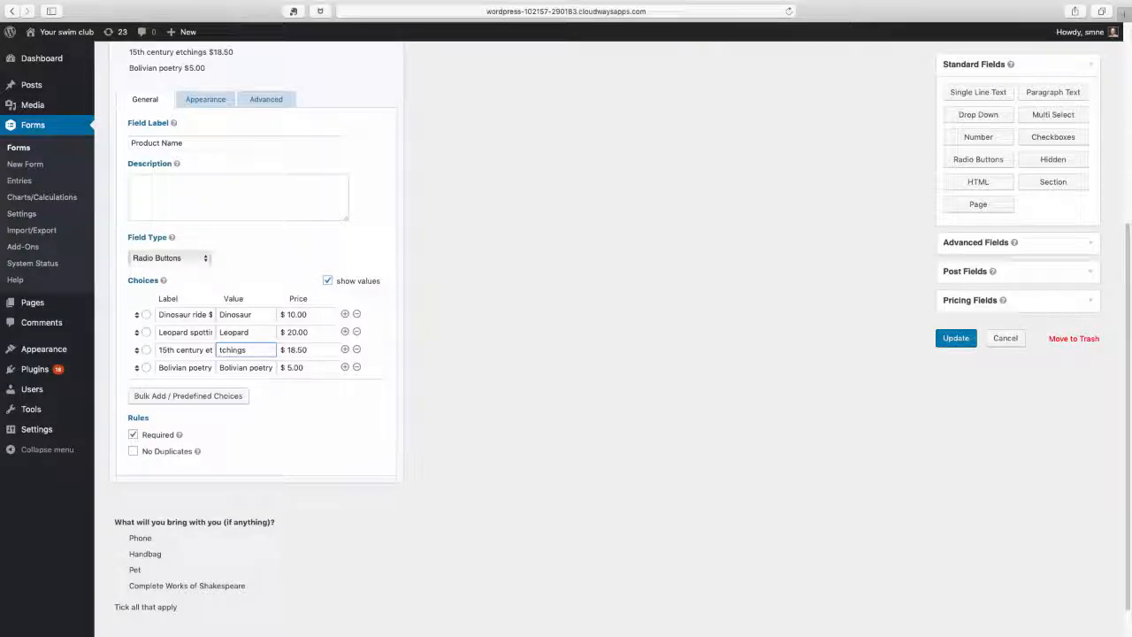
text(E)
click(251, 368)
key(BackSpace)
key(BackSpace)
key(BackSpace)
key(BackSpace)
key(BackSpace)
key(BackSpace)
key(BackSpace)
key(BackSpace)
key(BackSpace)
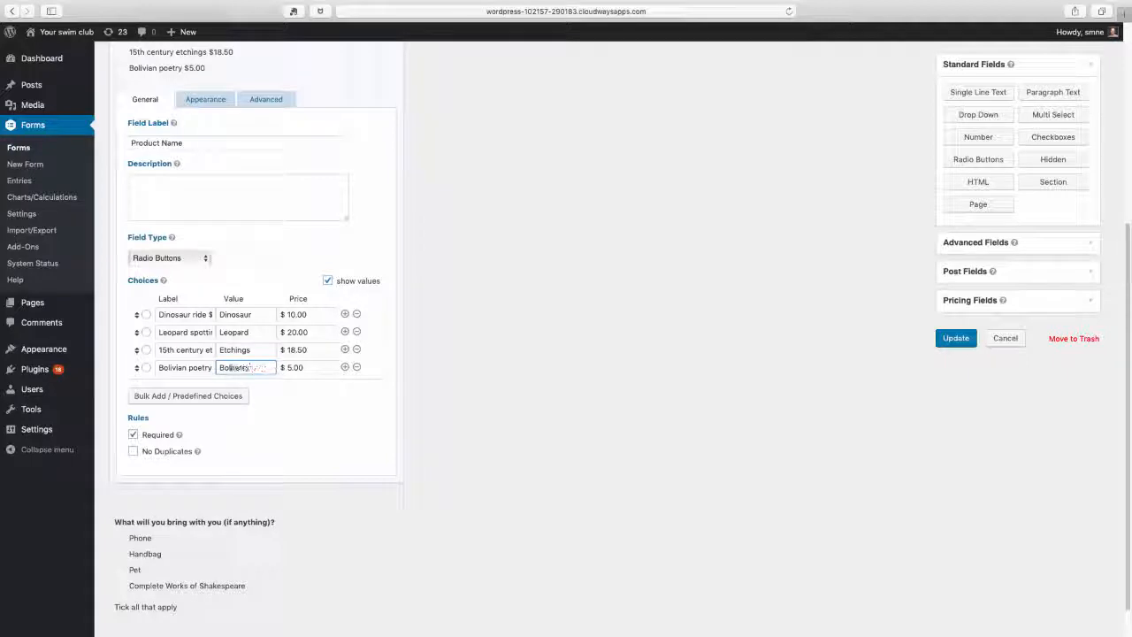
text(P)
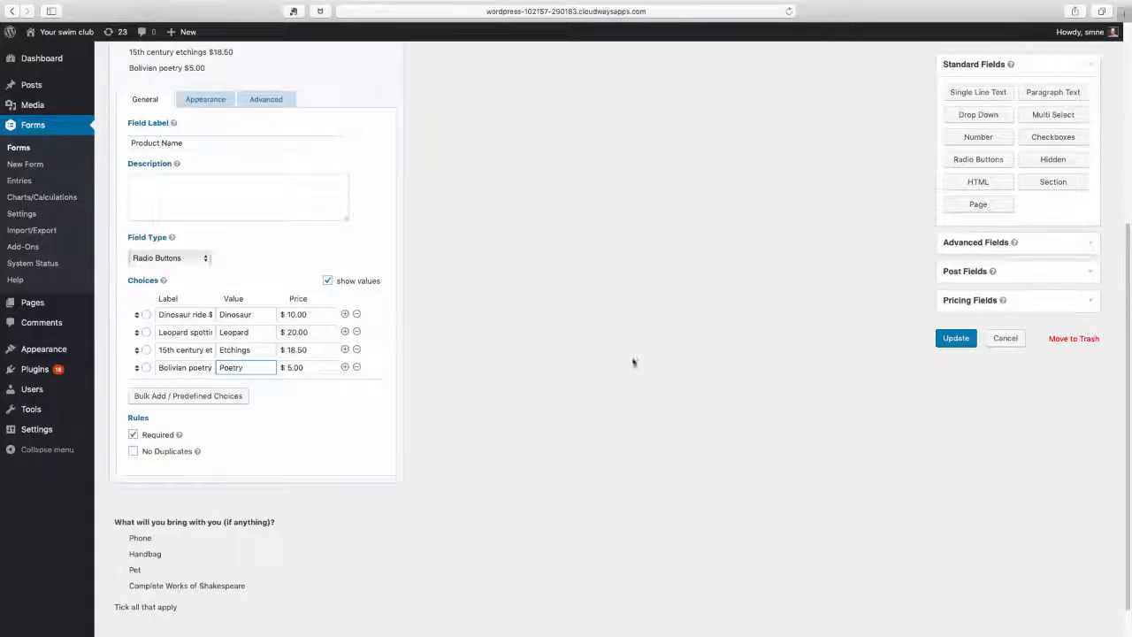
Save the form and check the priced product labels in its preview
click(251, 312)
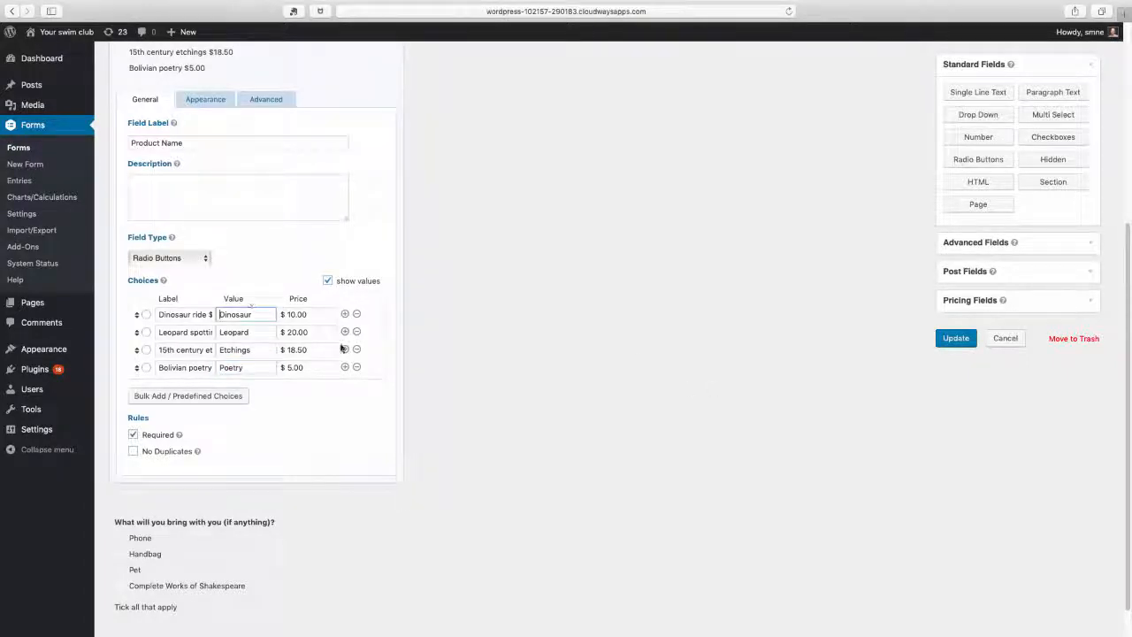
click(955, 342)
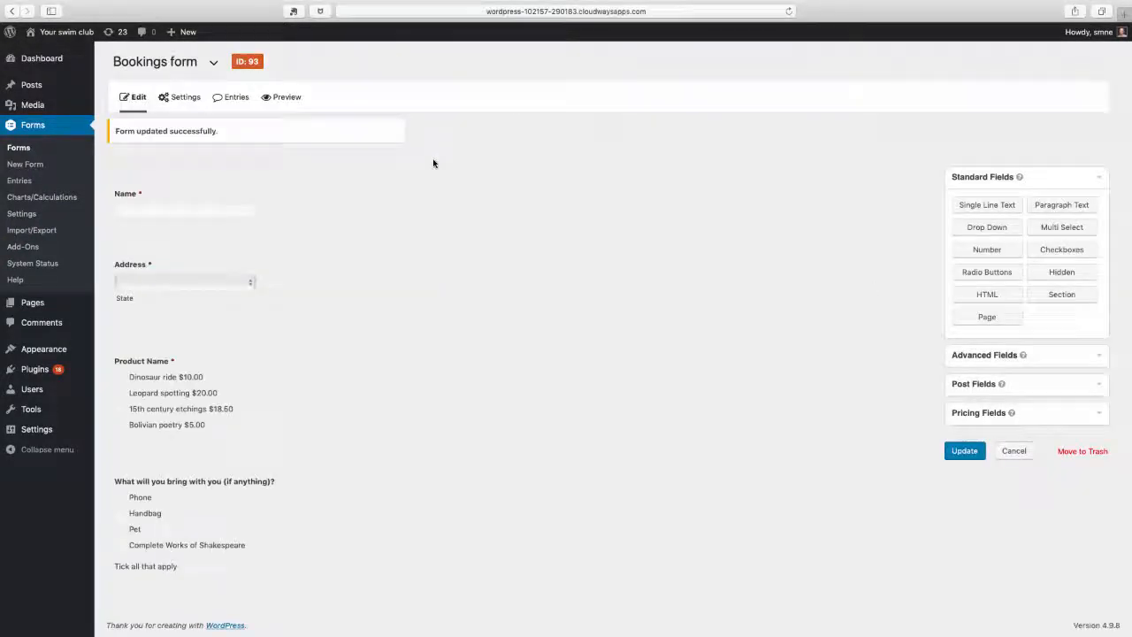
click(280, 97)
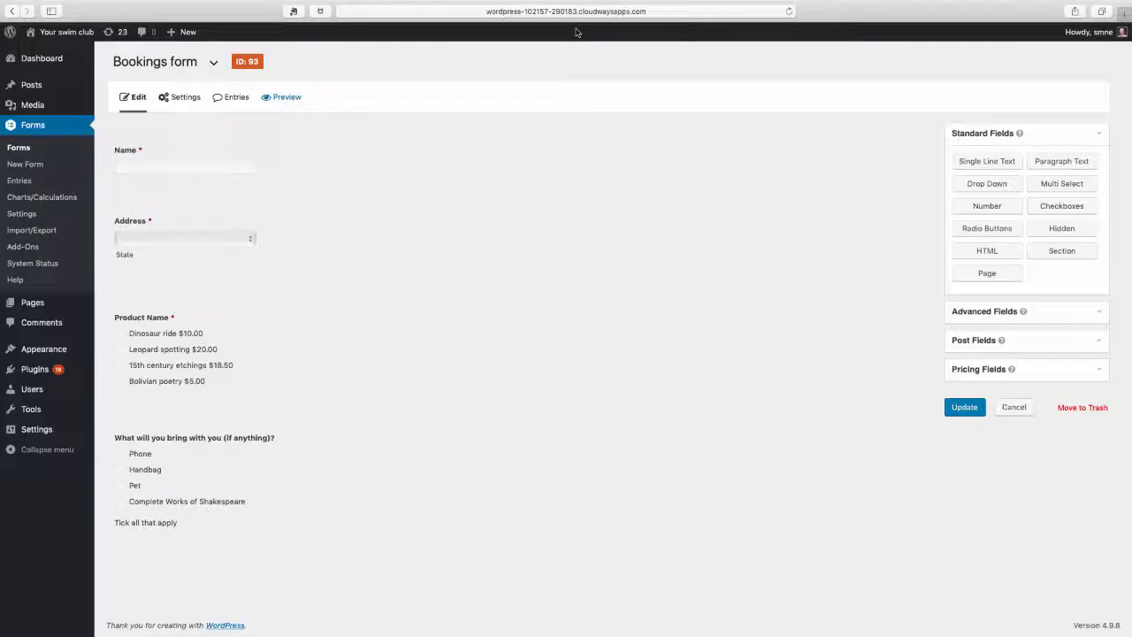
click(577, 30)
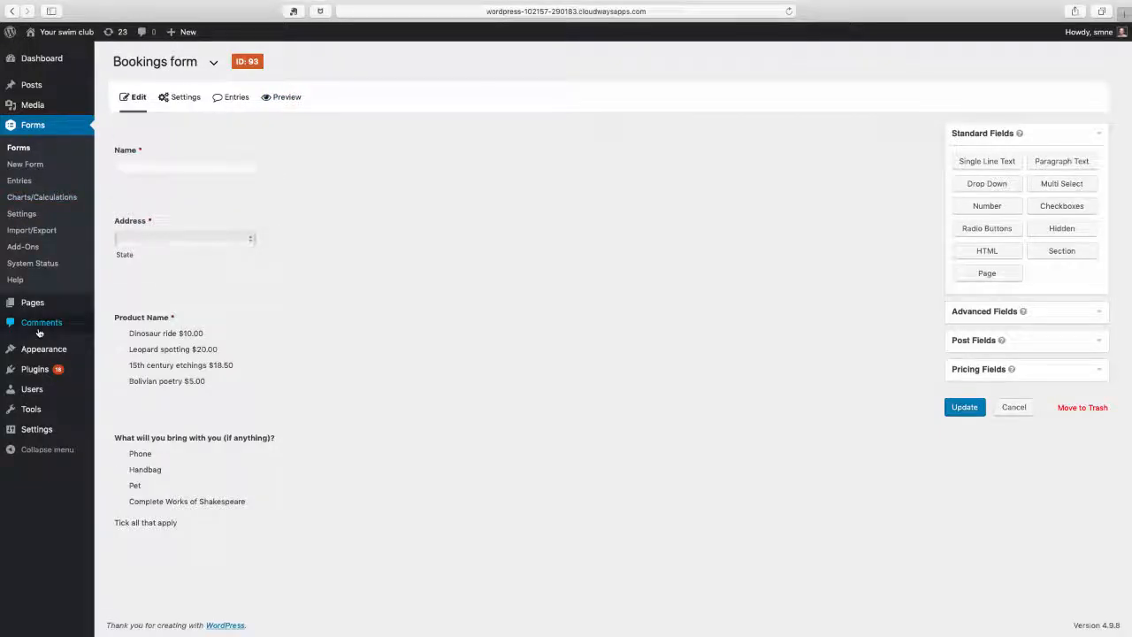
Create a new WordPress page titled "Bookings page"
mouse_move(38, 304)
click(118, 322)
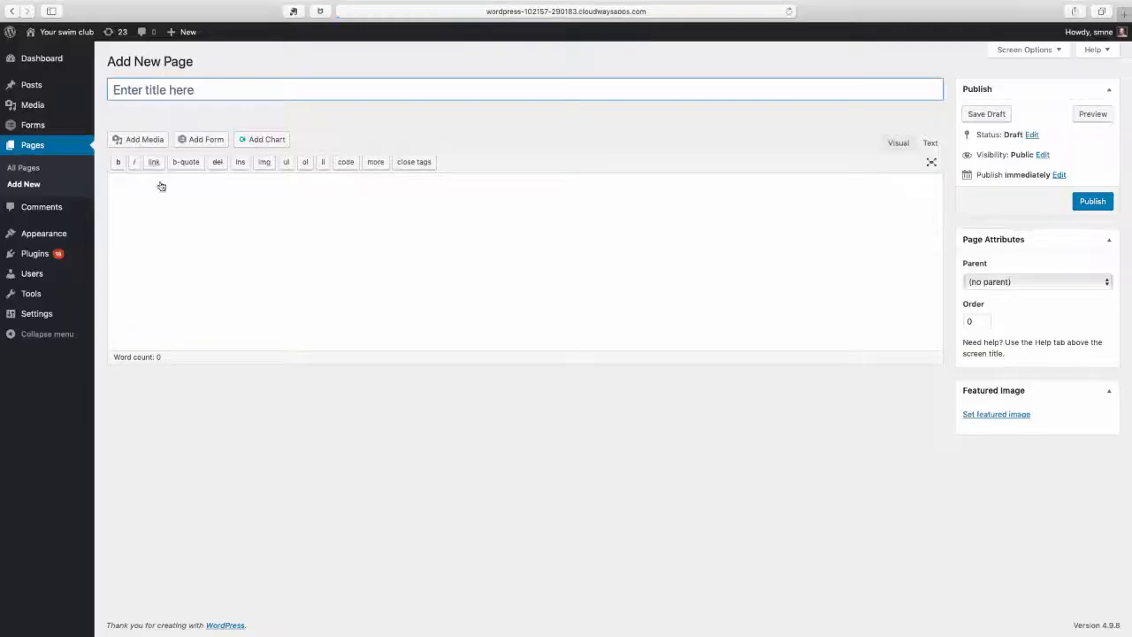
click(133, 89)
text(Book)
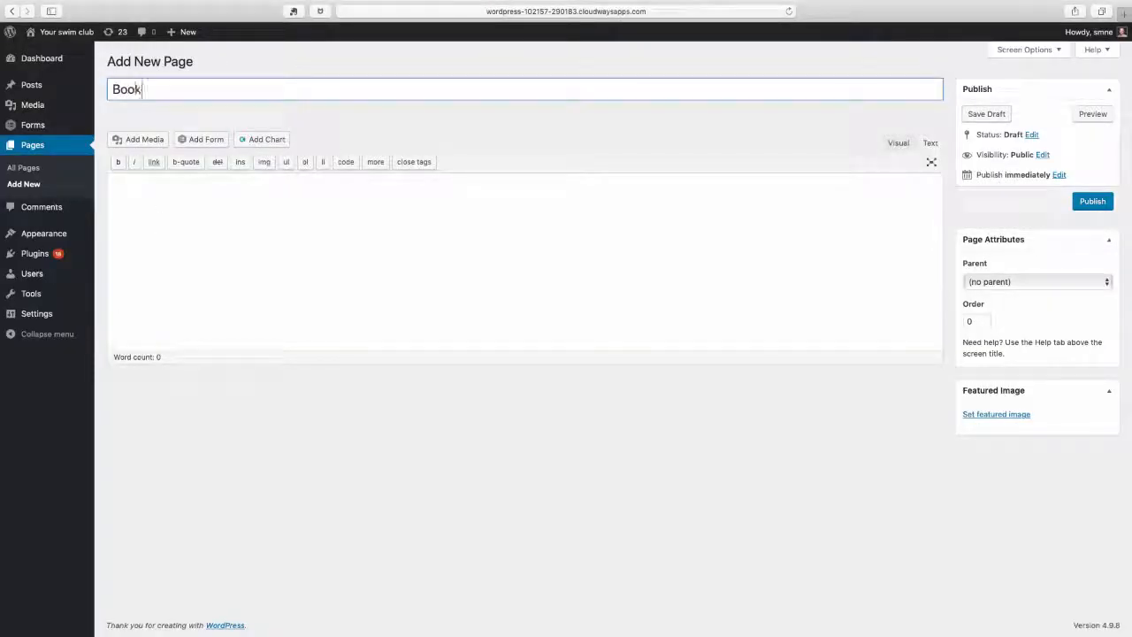
text(ings page)
click(130, 187)
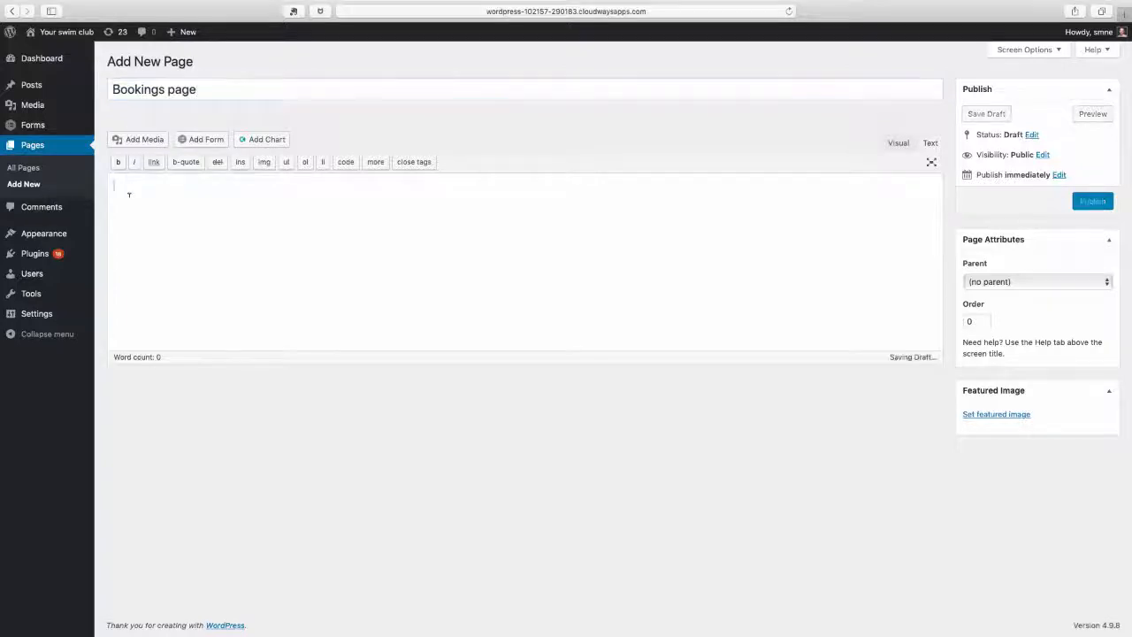
Insert the Bookings form into the page content with its title and description hidden and Ajax enabled
click(209, 142)
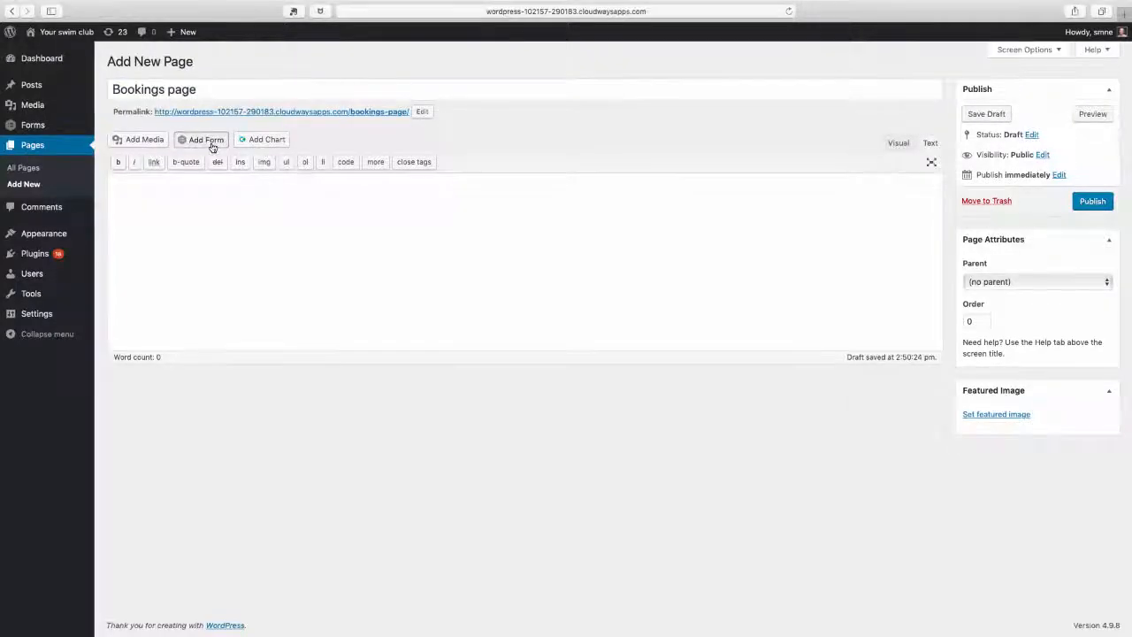
click(445, 144)
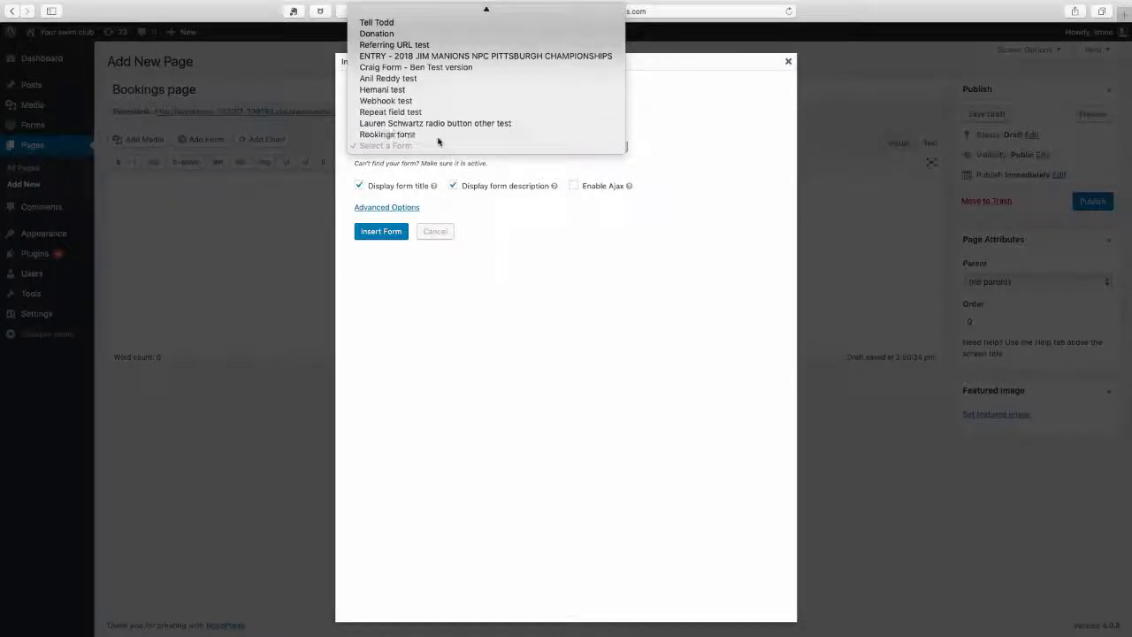
click(360, 195)
click(360, 192)
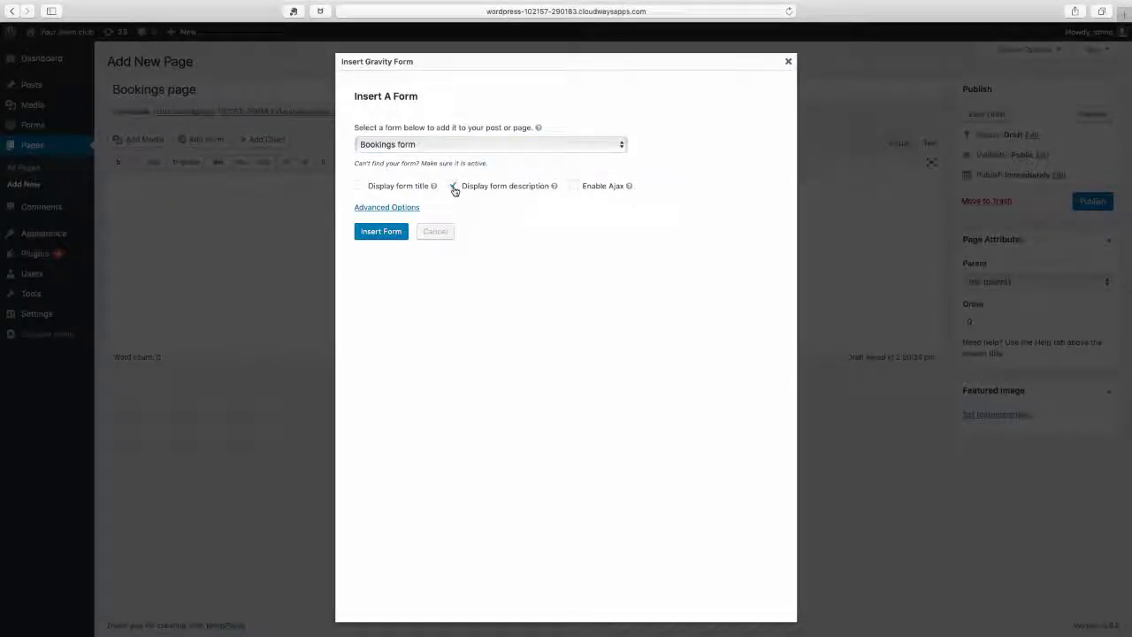
click(453, 186)
click(574, 187)
click(376, 233)
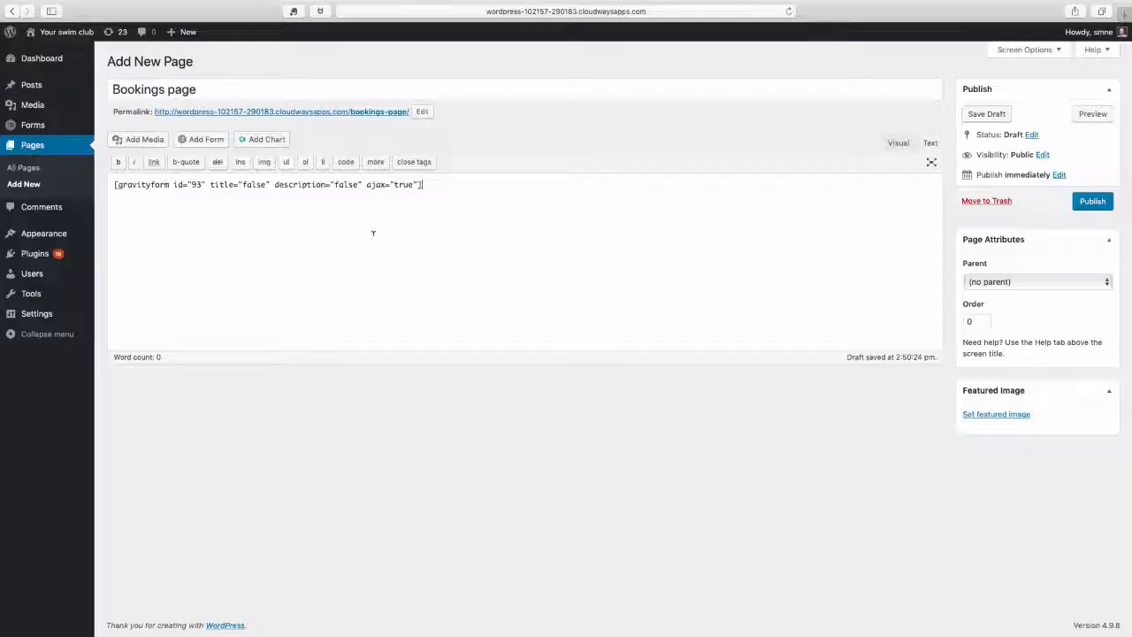
Publish the Bookings page and view the embedded form on the live site
click(1089, 203)
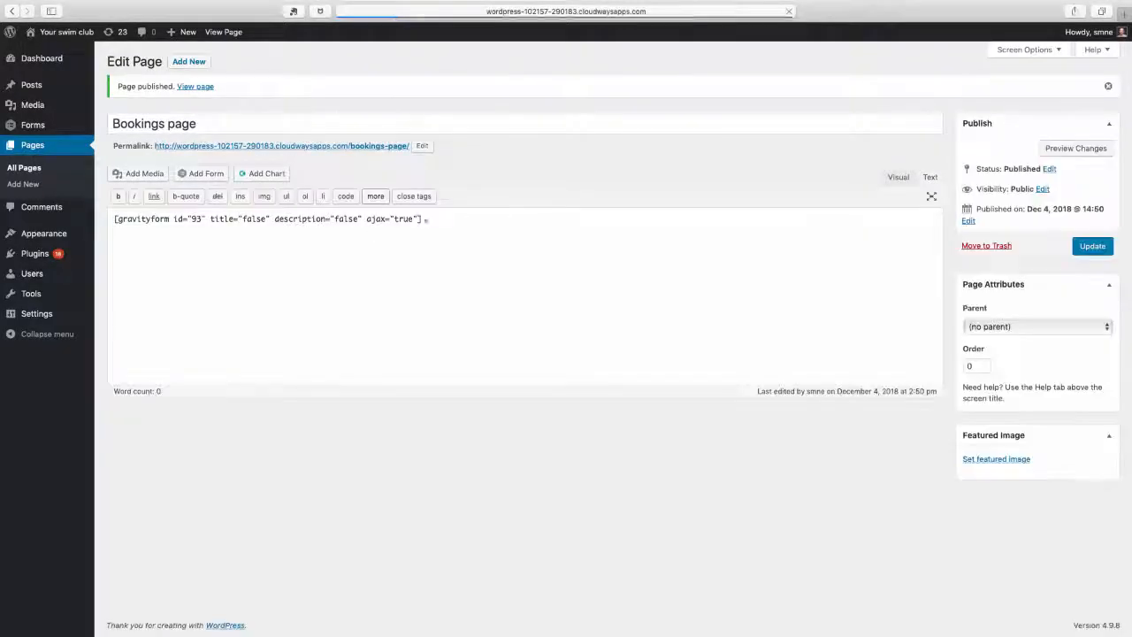
click(195, 86)
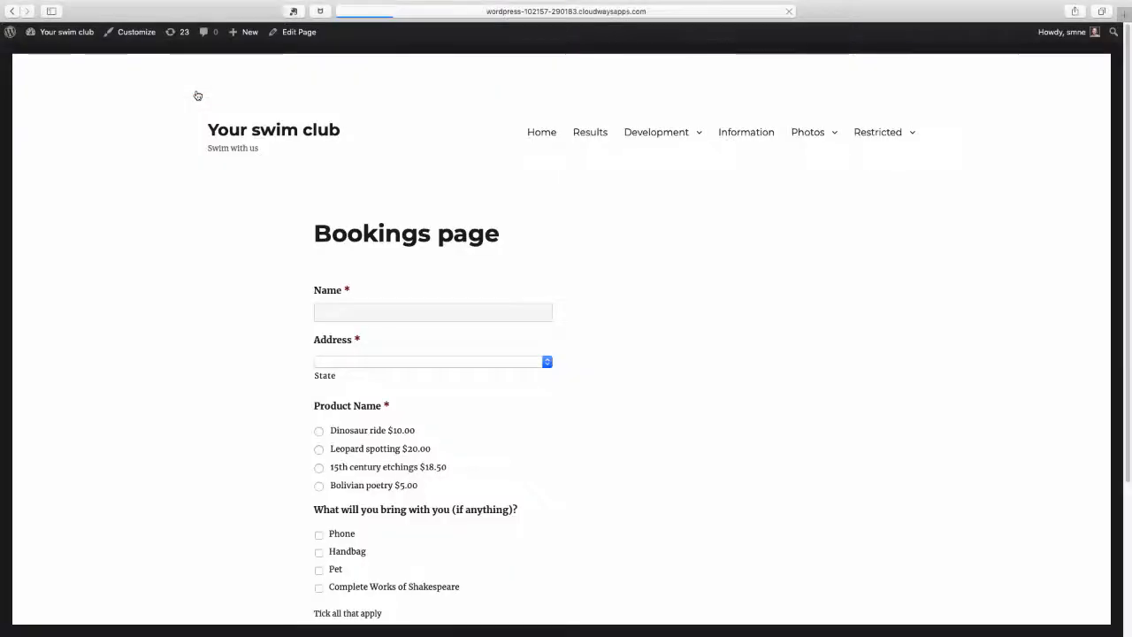
drag(1130, 269, 1131, 360)
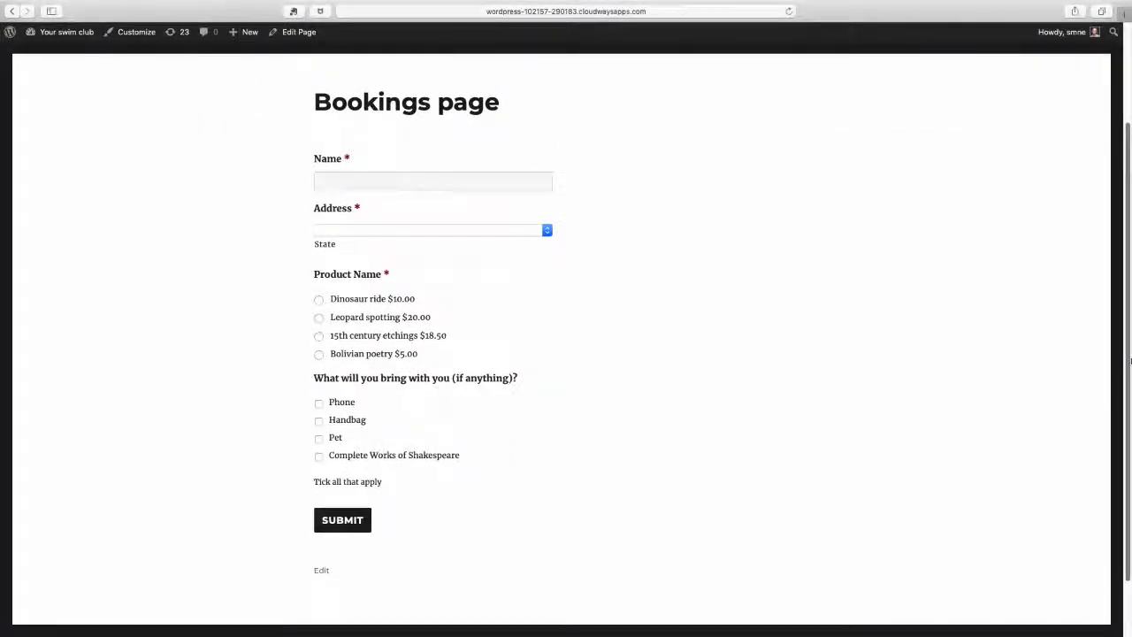
Fill in the booking form's name field with the customer's first name and choose Montana as the state
click(356, 179)
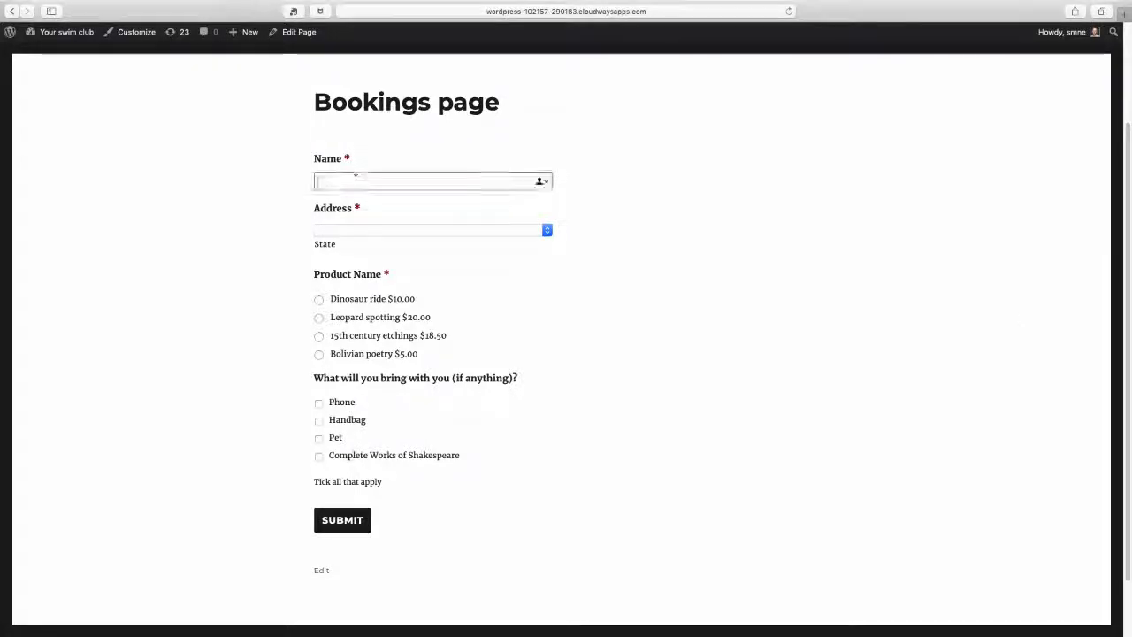
text(Ben)
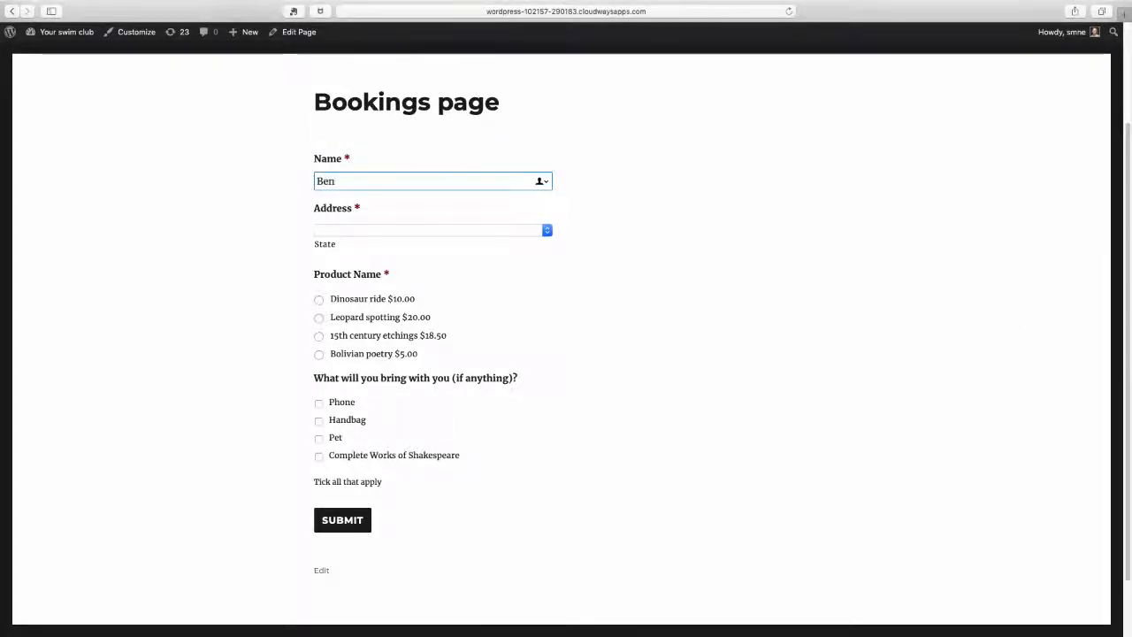
click(281, 232)
click(419, 231)
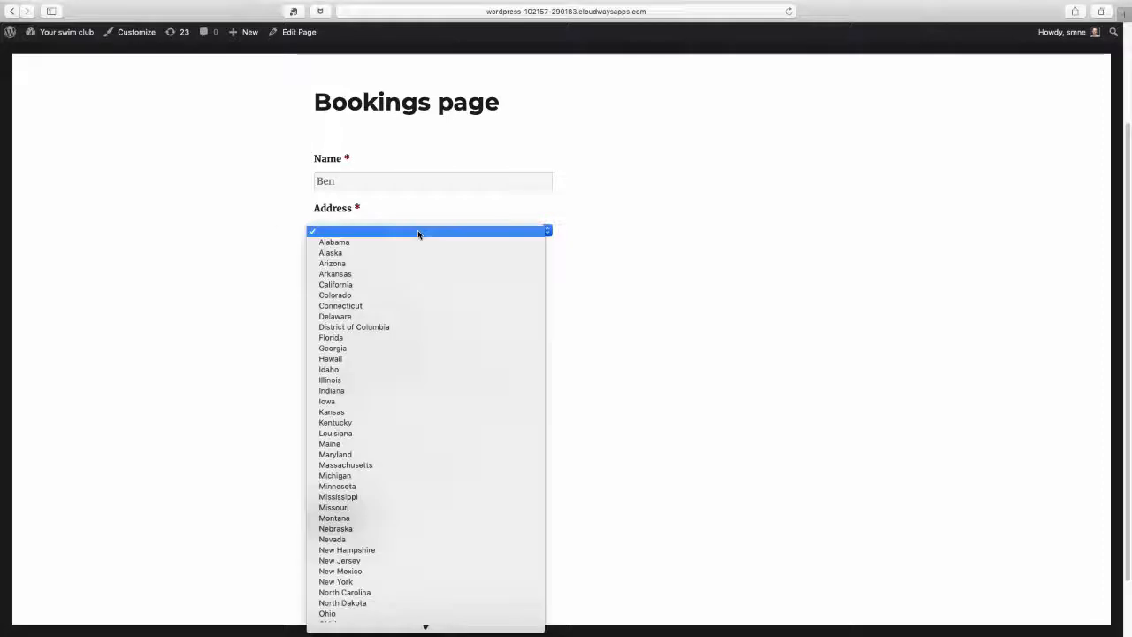
click(371, 518)
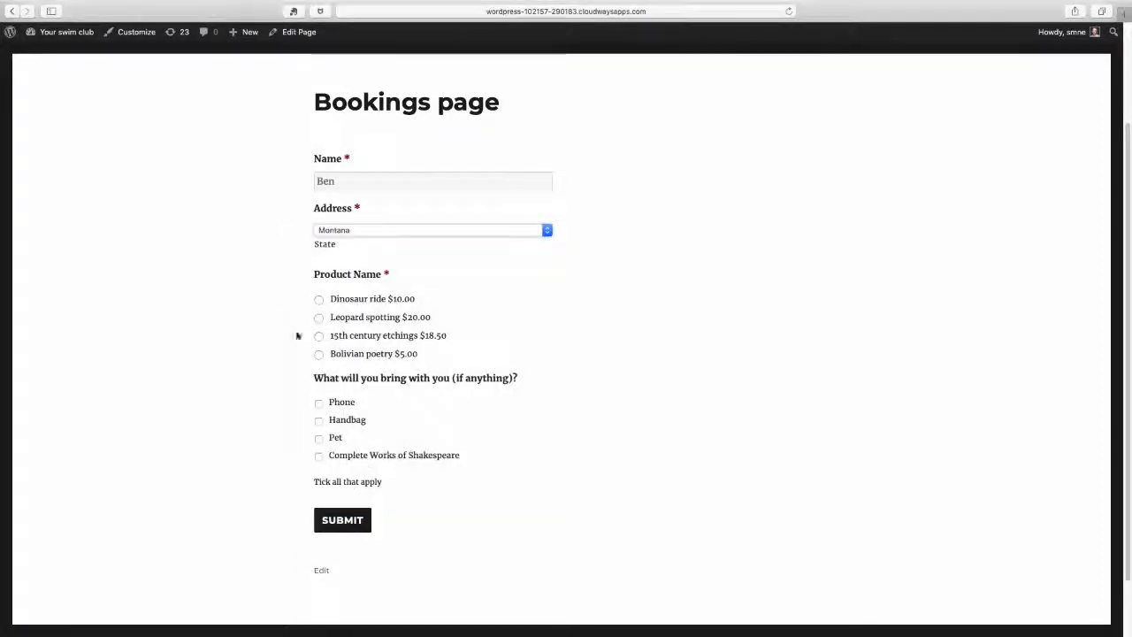
Choose Bolivian poetry as the product, tick Phone and Complete Works of Shakespeare, and submit the booking
click(319, 354)
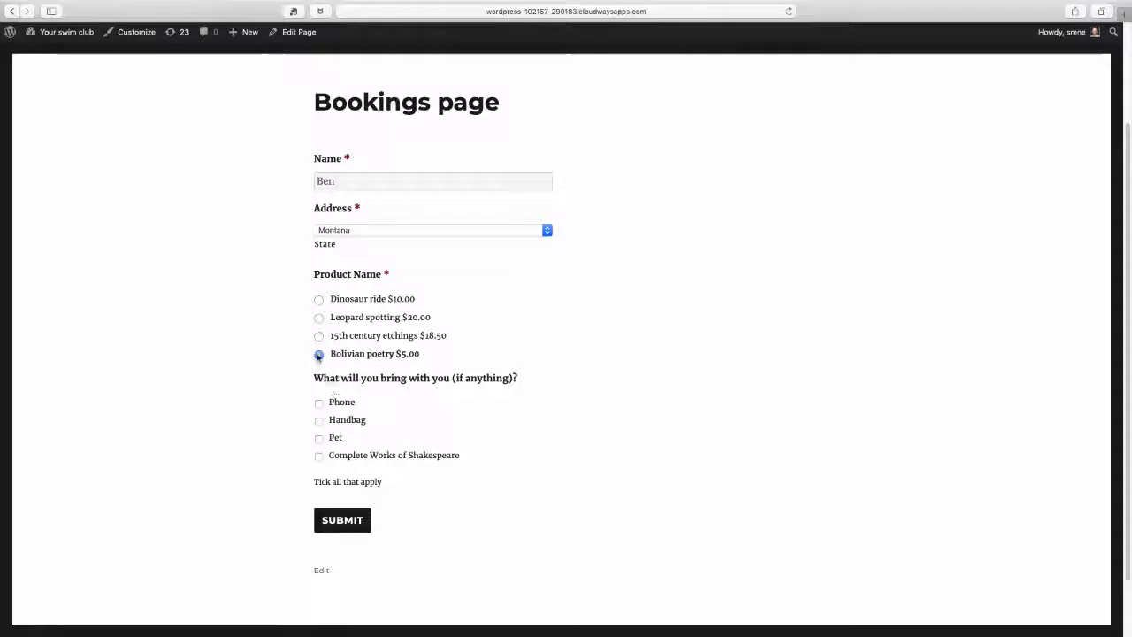
click(319, 403)
click(319, 457)
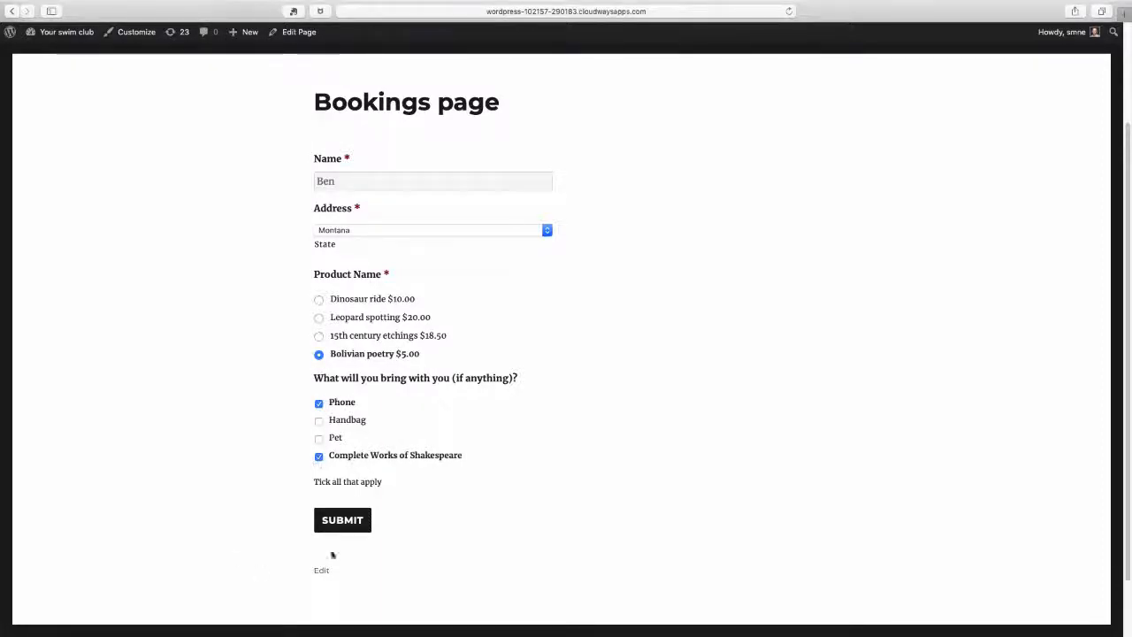
click(342, 522)
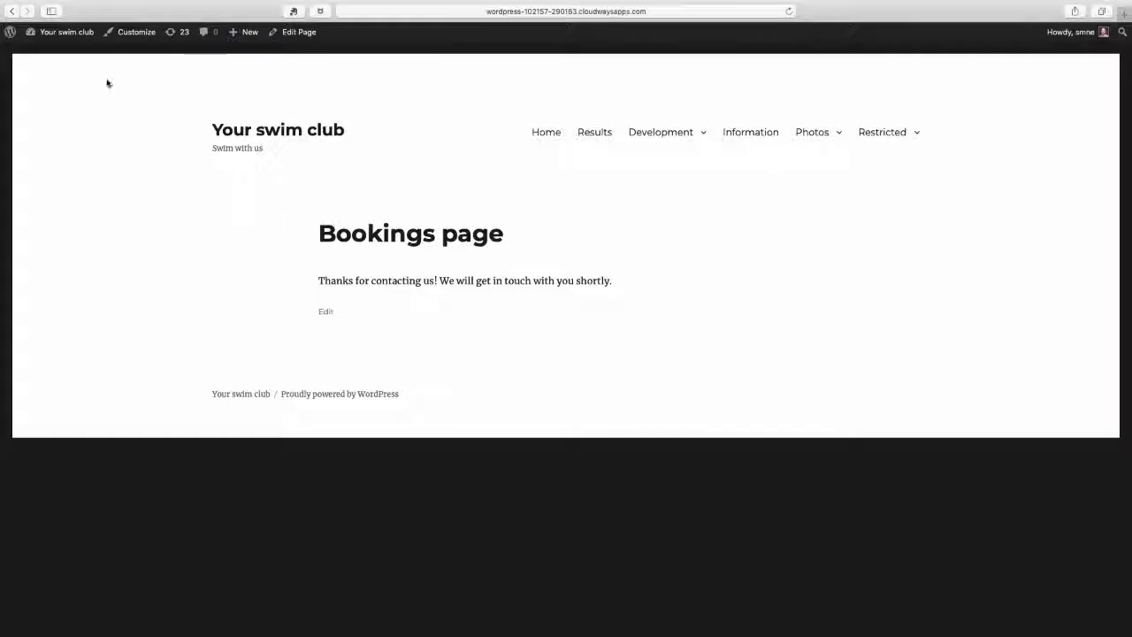
Return to the site's dashboard and open the Gravity Forms entries
mouse_move(11, 36)
mouse_move(75, 36)
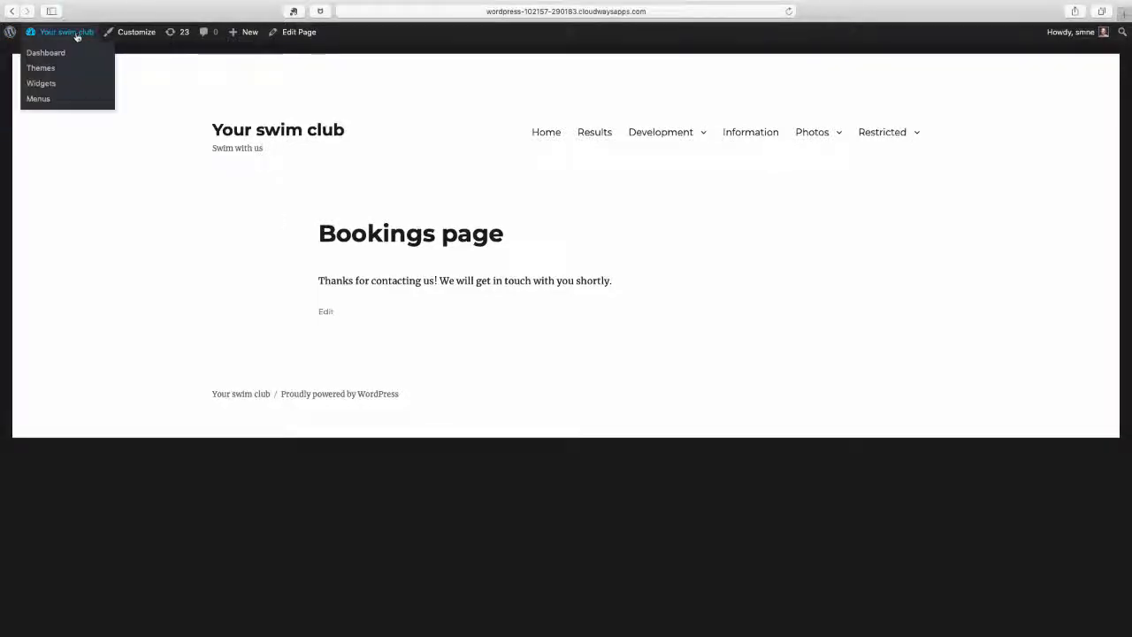
click(62, 54)
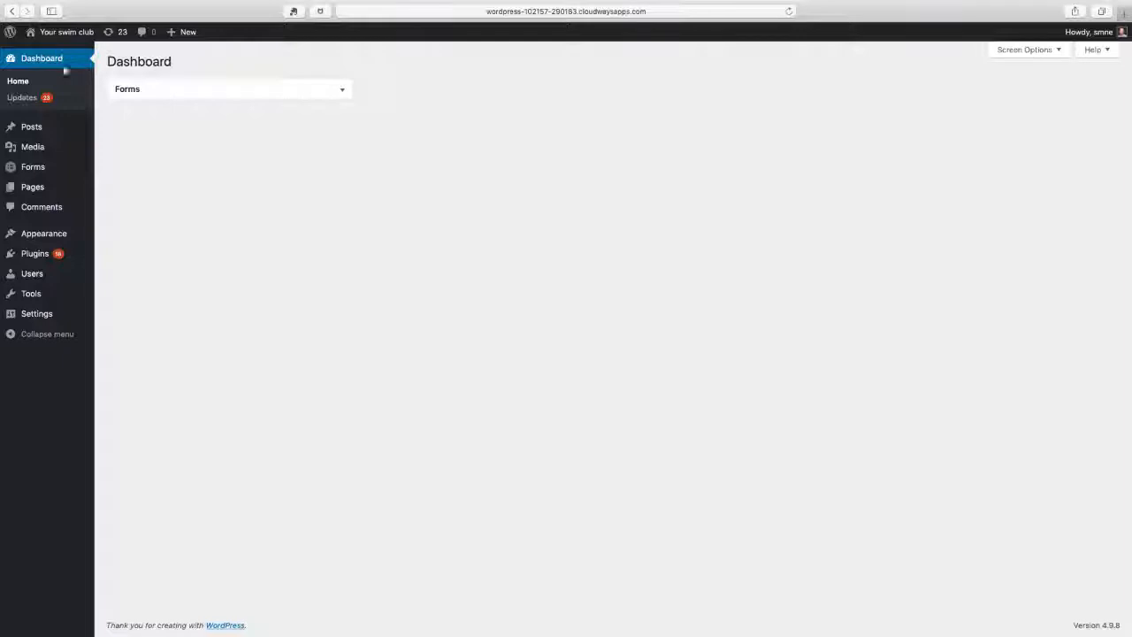
mouse_move(41, 172)
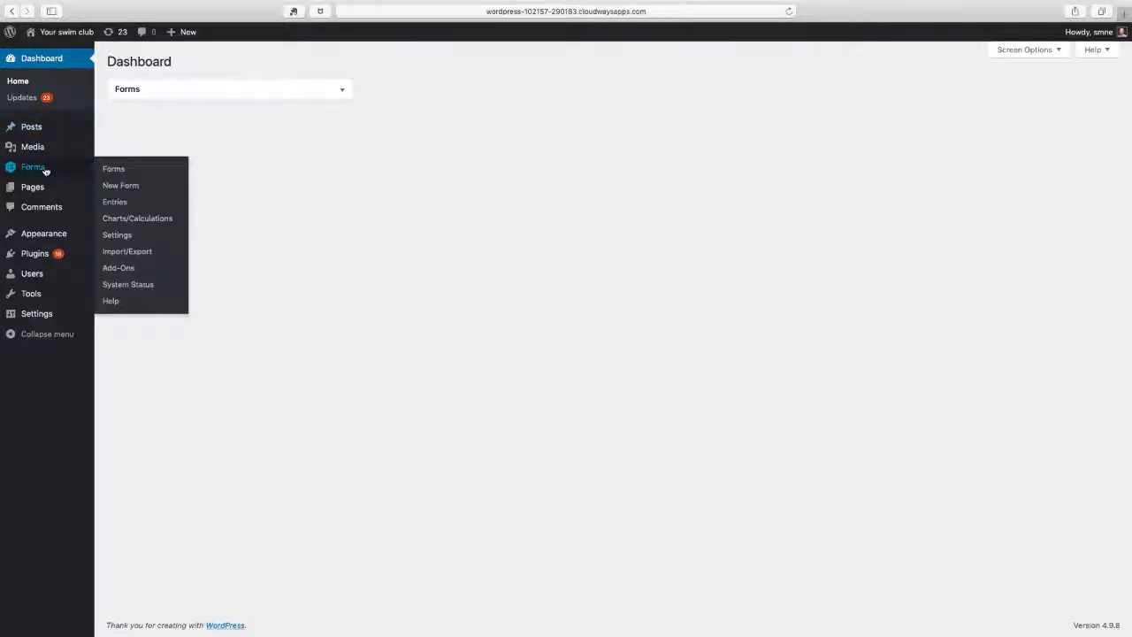
click(123, 209)
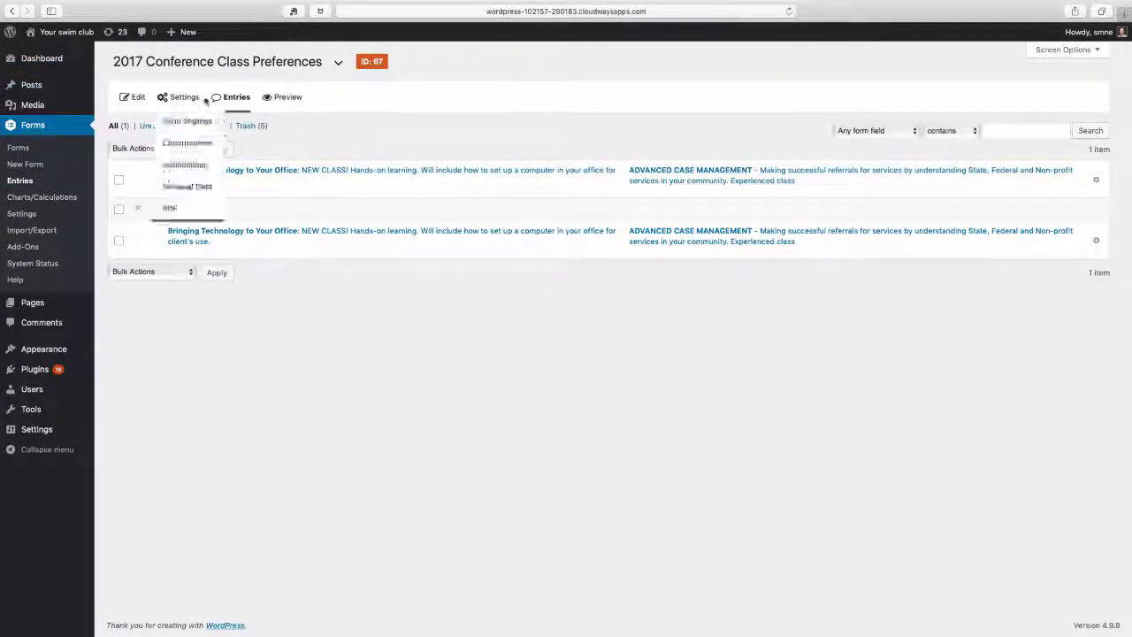
Switch the entries list to the Bookings form and view the submitted entry
click(338, 62)
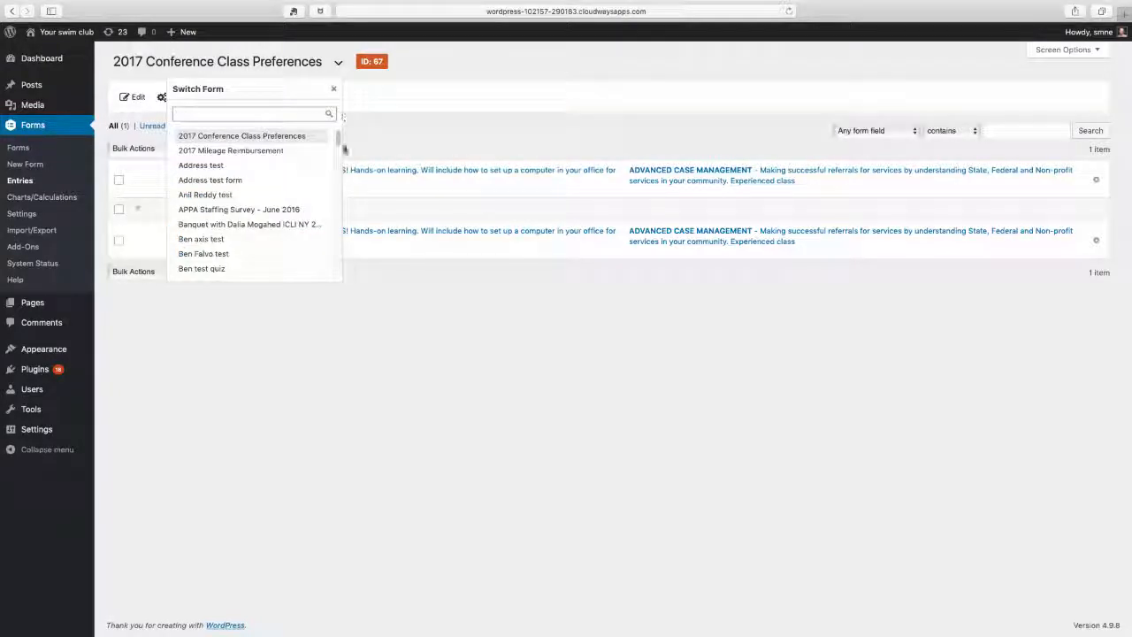
drag(338, 142, 338, 156)
click(262, 188)
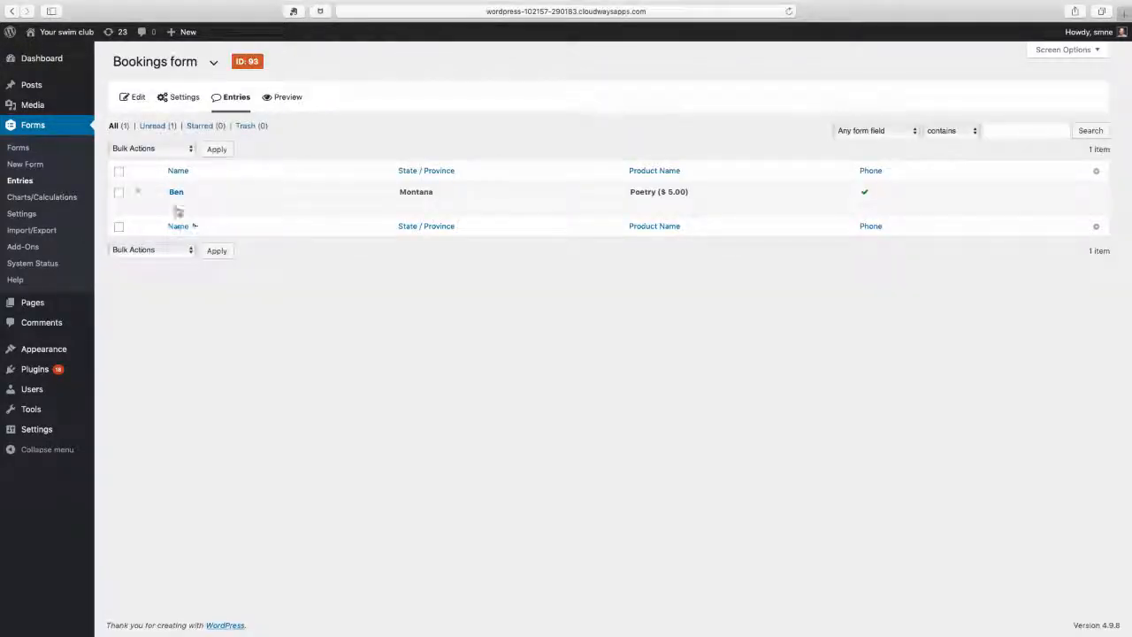
mouse_move(177, 207)
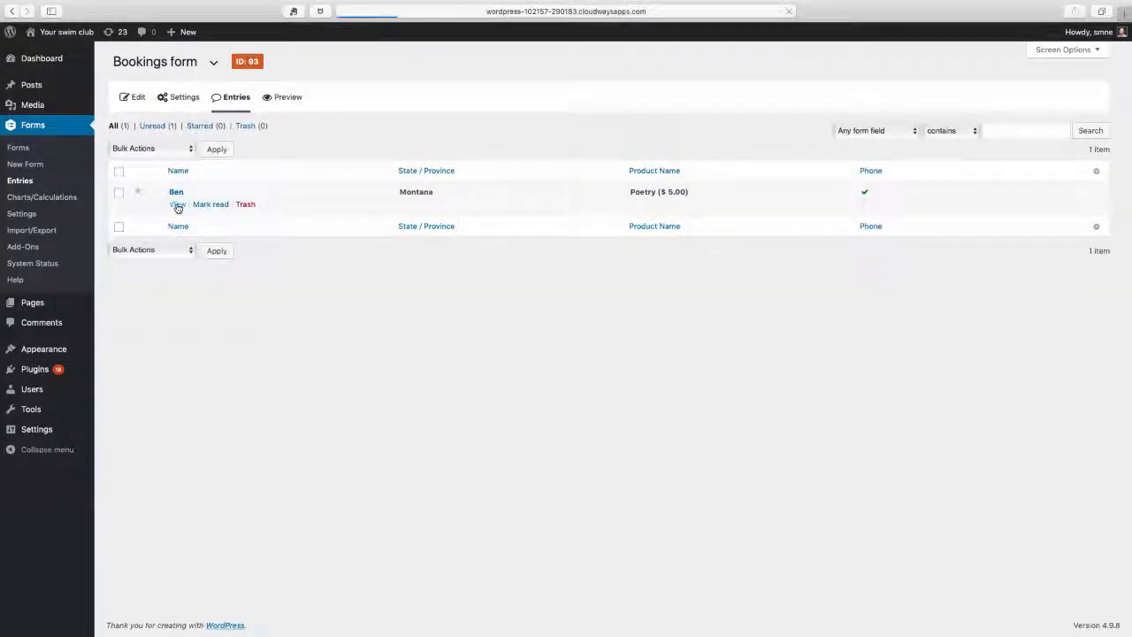